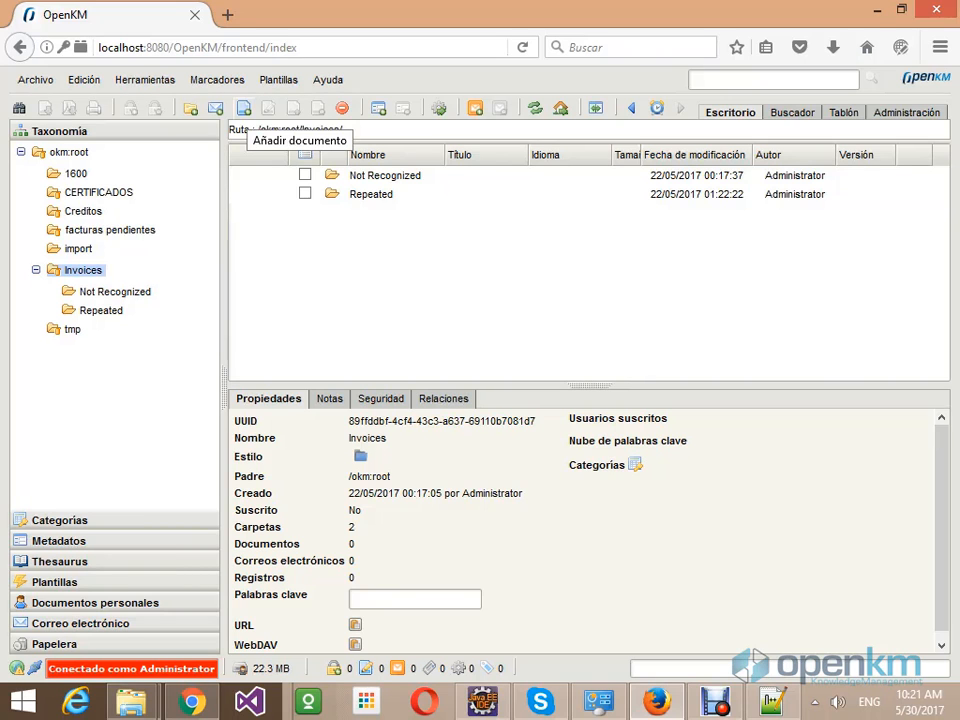
pyautogui.click(243, 108)
pyautogui.click(350, 232)
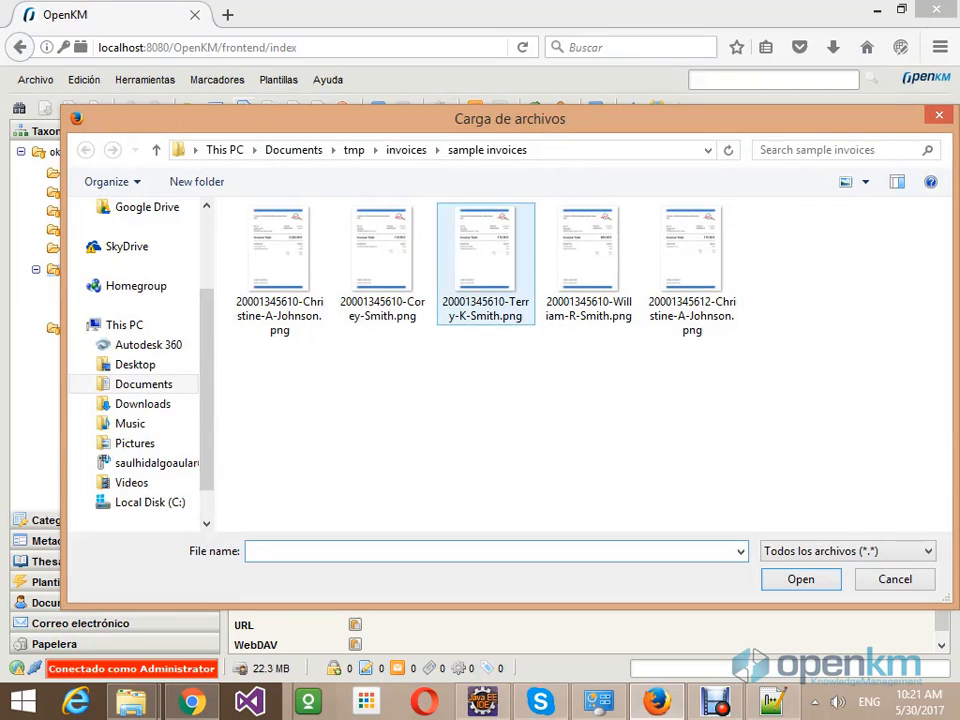
pyautogui.rightClick(381, 260)
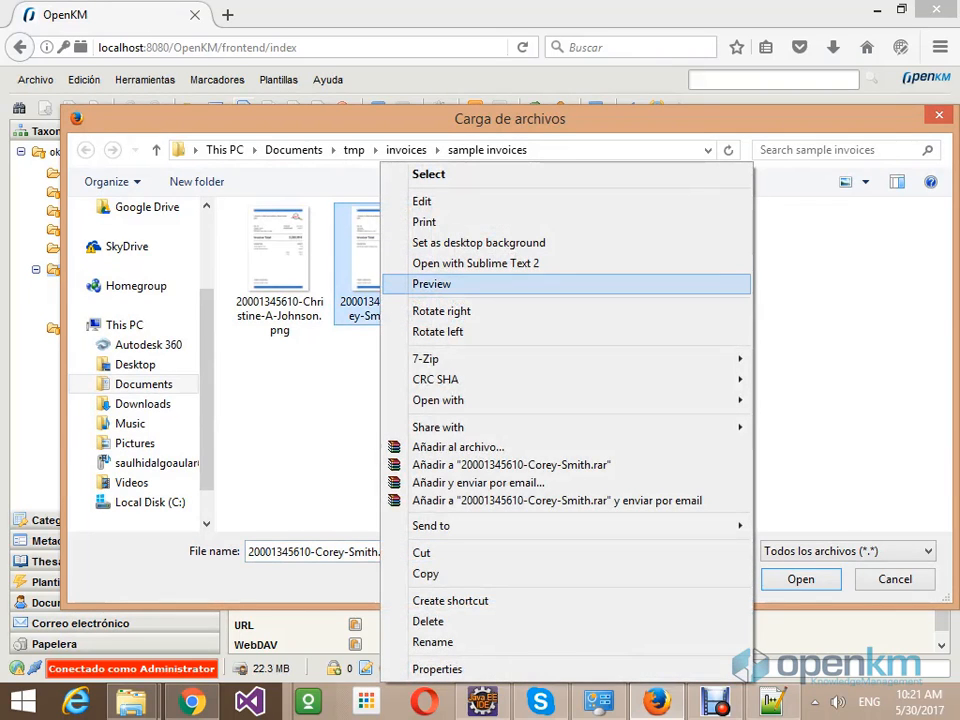
pyautogui.click(432, 284)
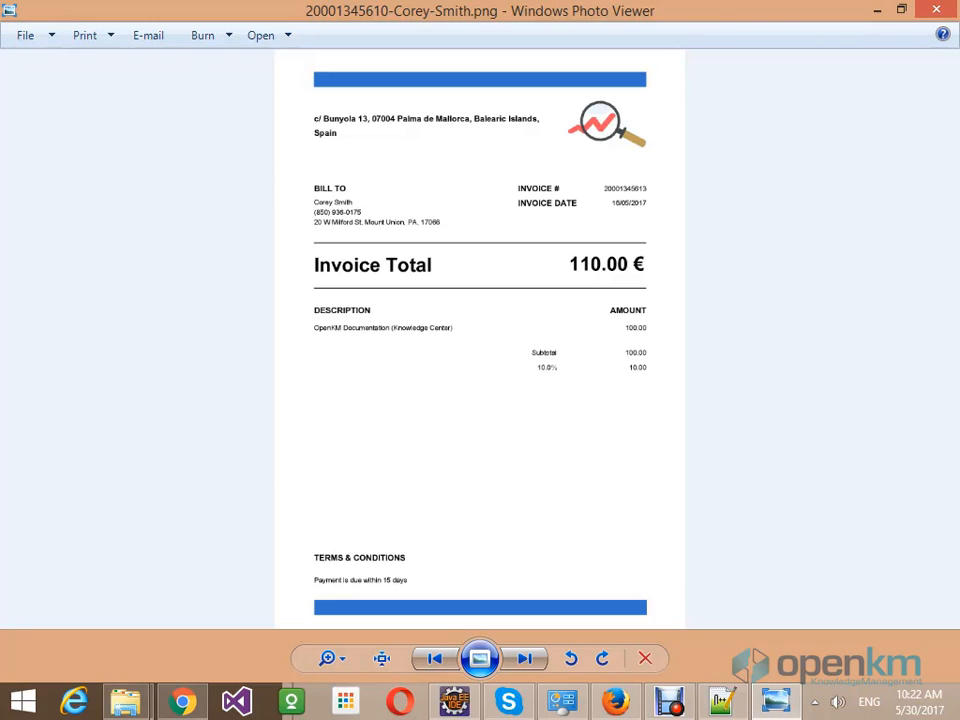
pyautogui.click(936, 9)
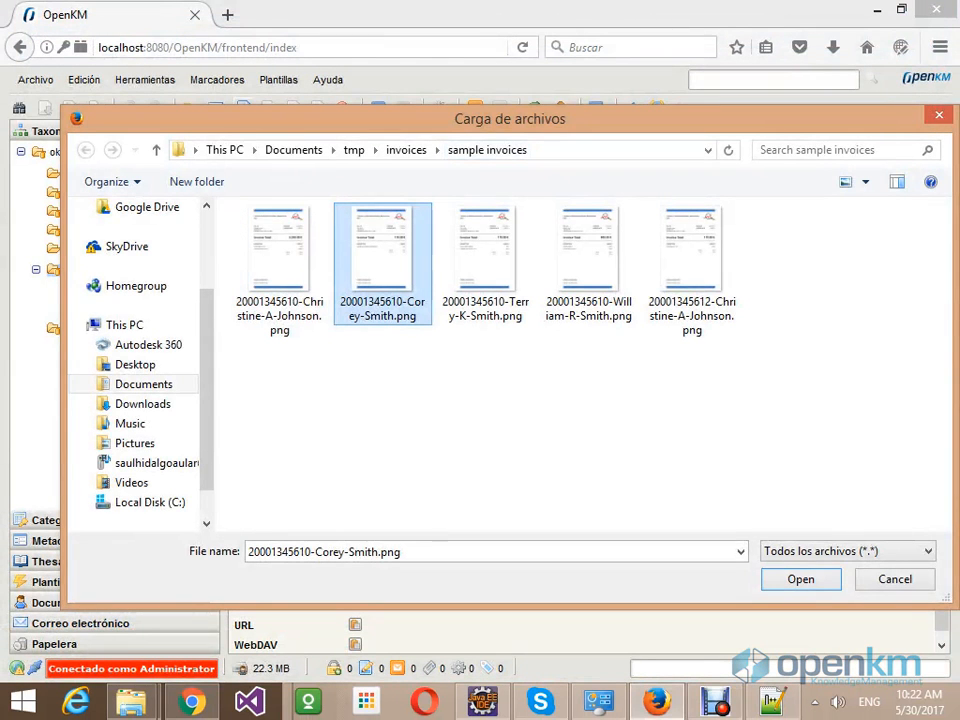
# - Upload the chosen invoice image to Invoices and close the confirmation windows
pyautogui.press('Return')
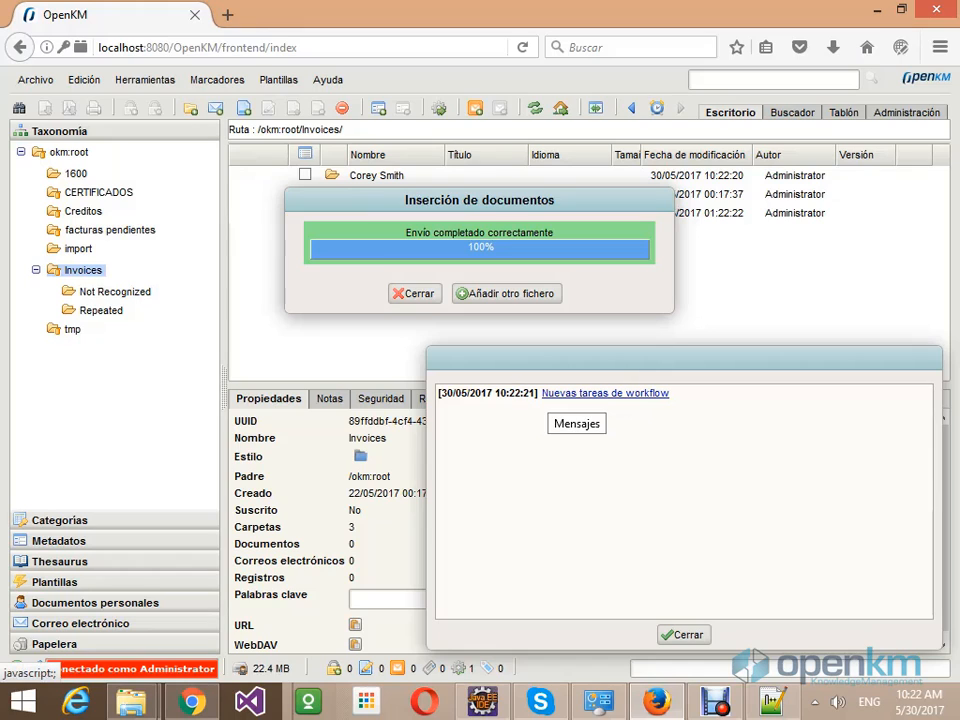
pyautogui.click(415, 294)
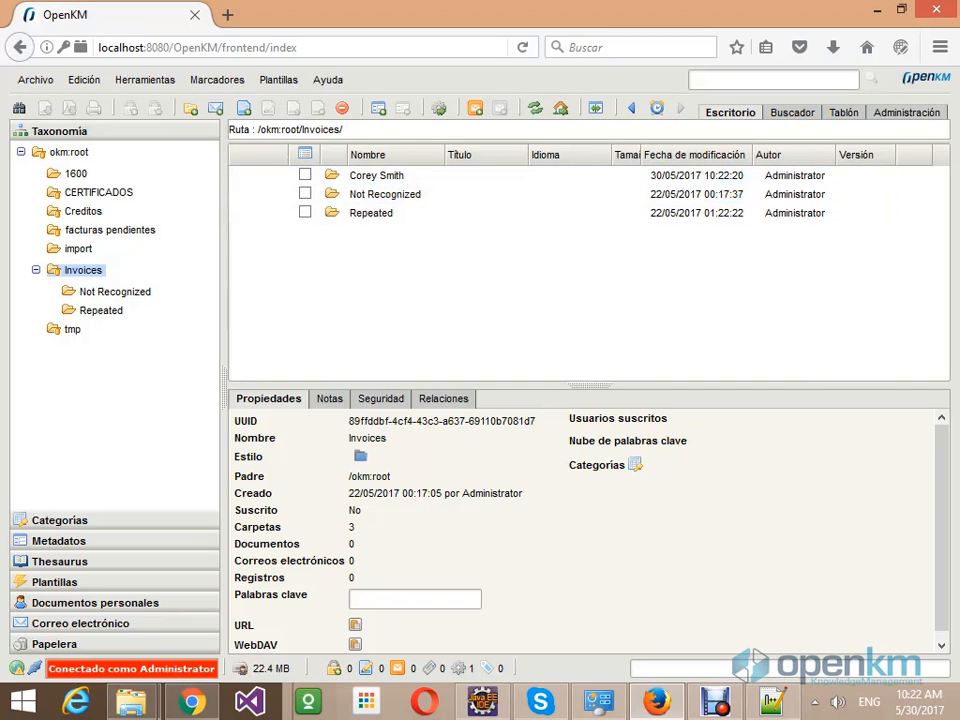
# - Refresh, open the new client folder, and view the uploaded invoice's Invoice OCR metadata and client name
pyautogui.press('F5')
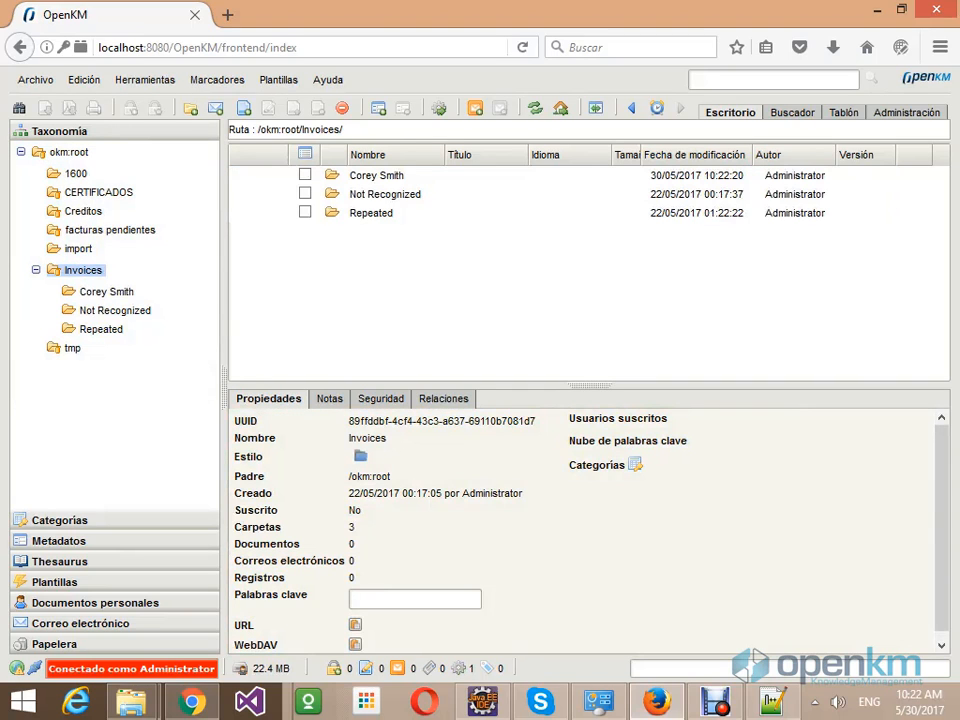
pyautogui.click(106, 291)
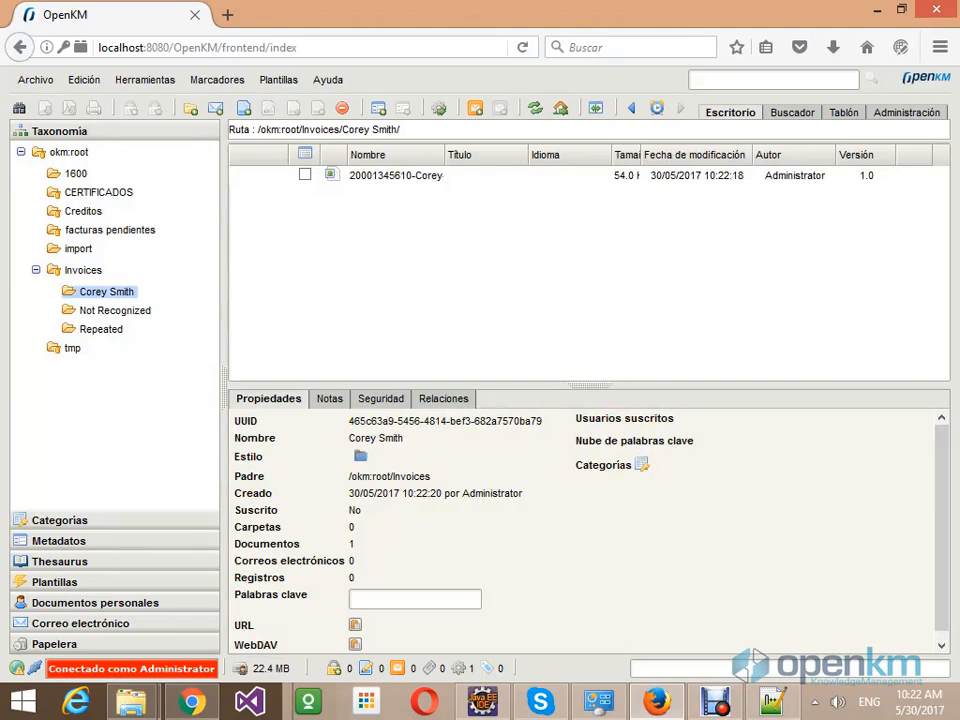
pyautogui.click(395, 175)
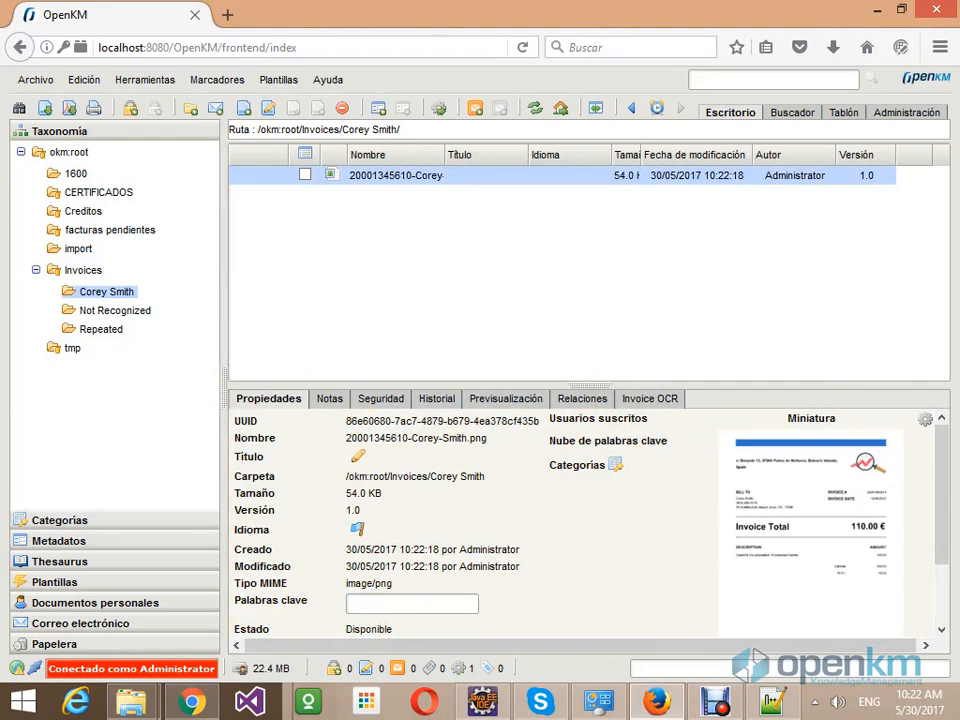
pyautogui.click(650, 398)
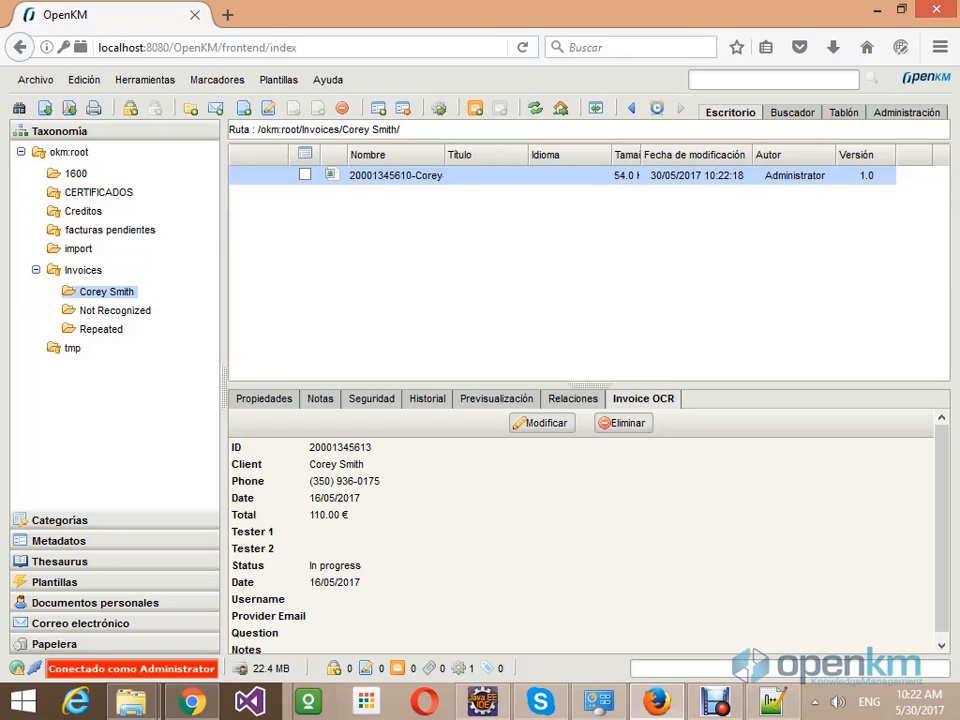
pyautogui.moveTo(310, 464); pyautogui.dragTo(346, 464)
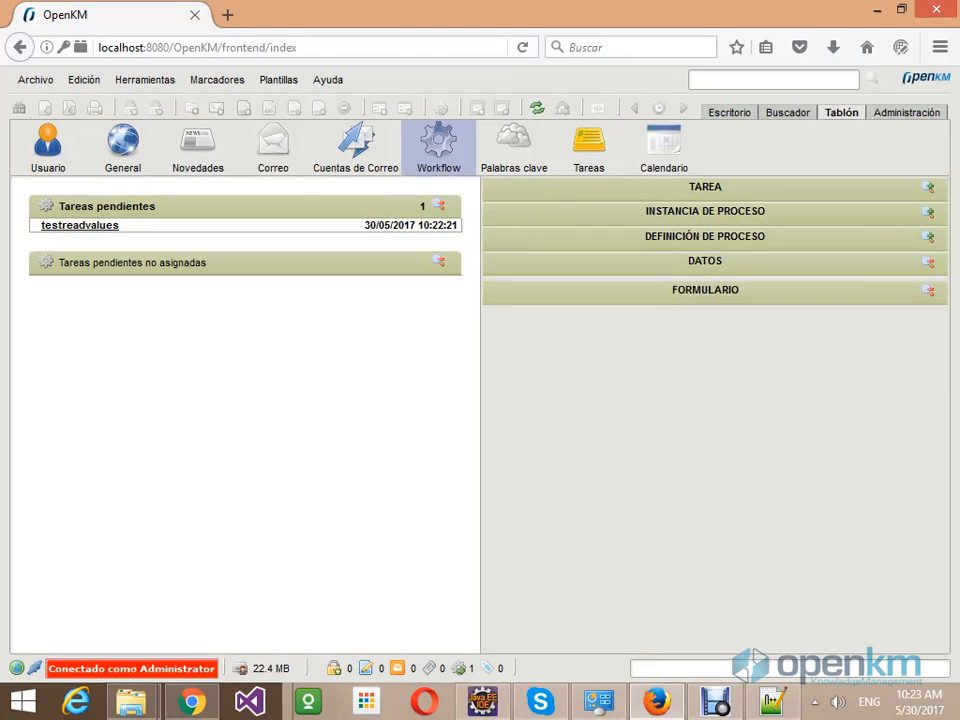
# - Mark the testreadvalues task's OCR values as Incorrect and open the resulting correctValues task
pyautogui.click(79, 225)
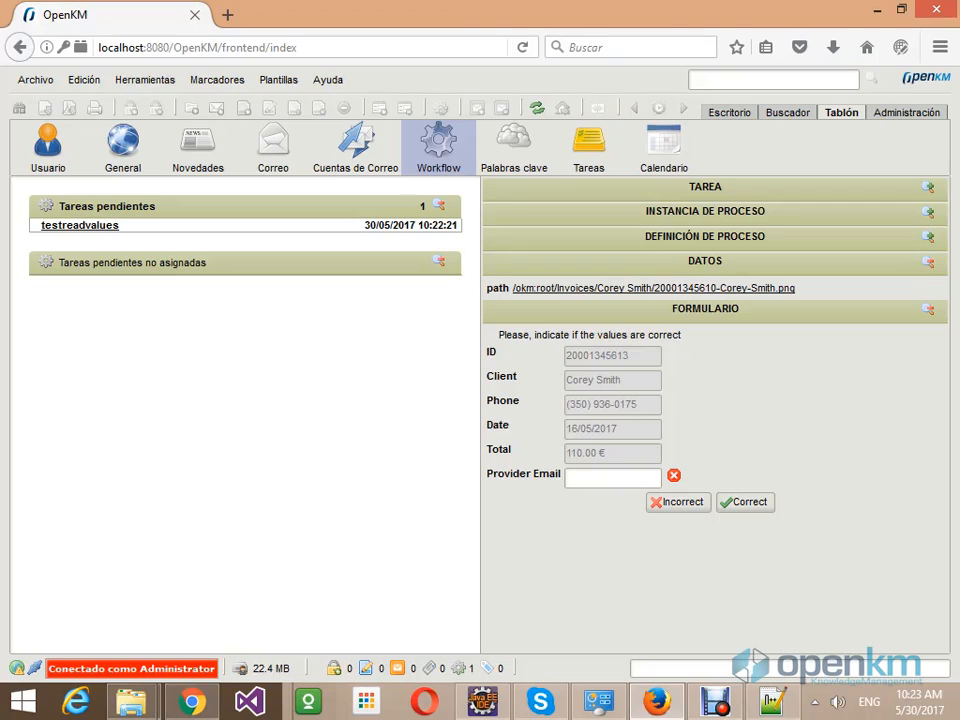
pyautogui.click(678, 502)
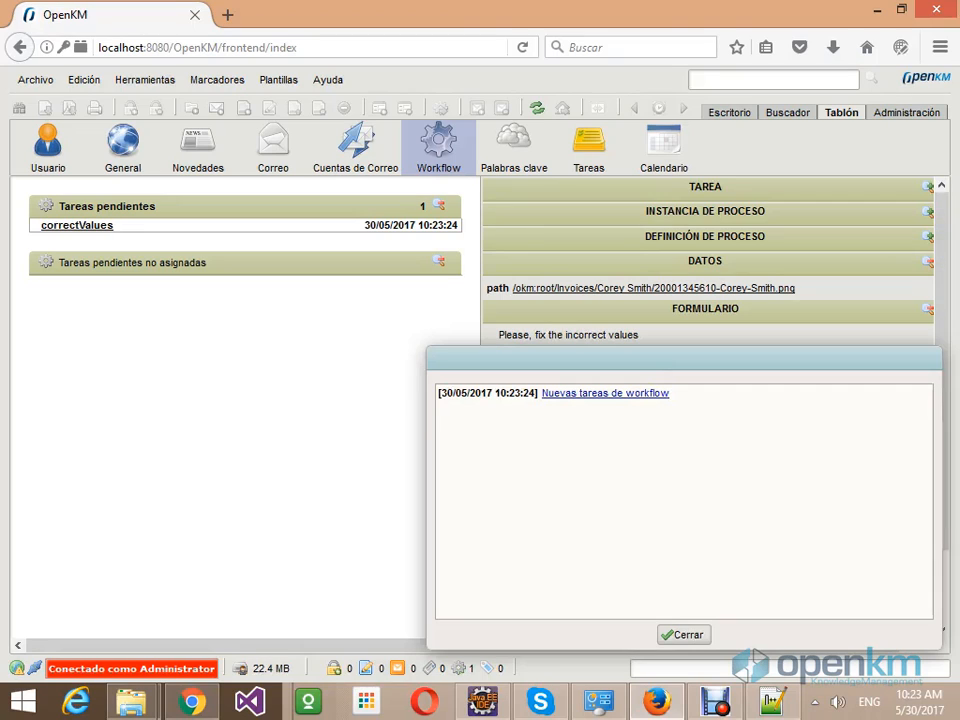
pyautogui.click(605, 393)
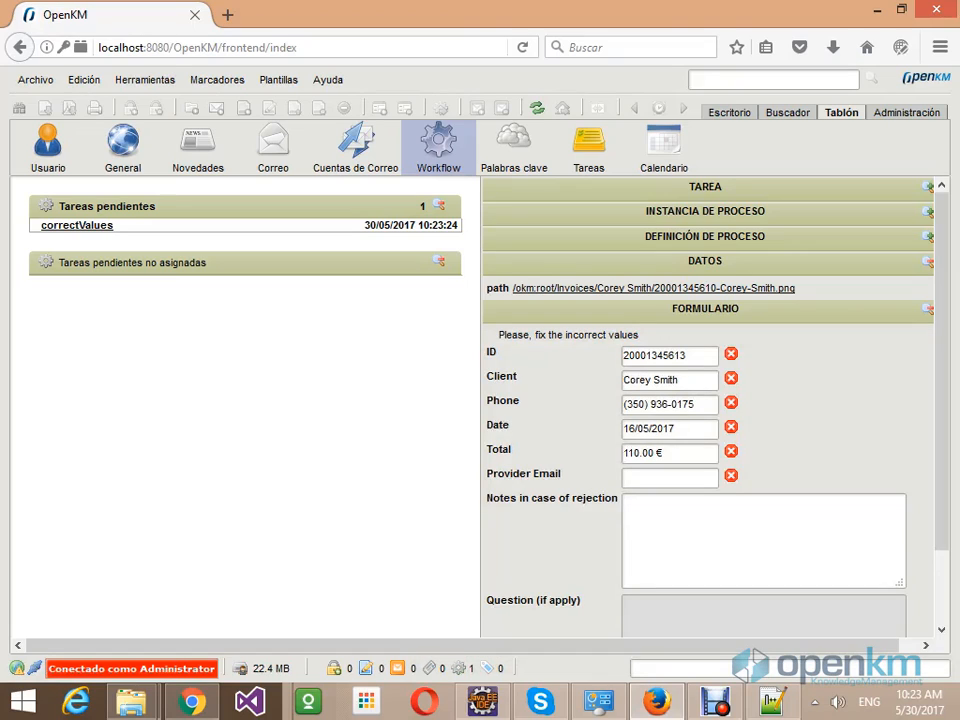
# - Fix the client name's wrong letters to 'n', enter the provider's e-mail address, and submit as Corrected
pyautogui.moveTo(634, 380); pyautogui.dragTo(646, 380)
pyautogui.write('n')
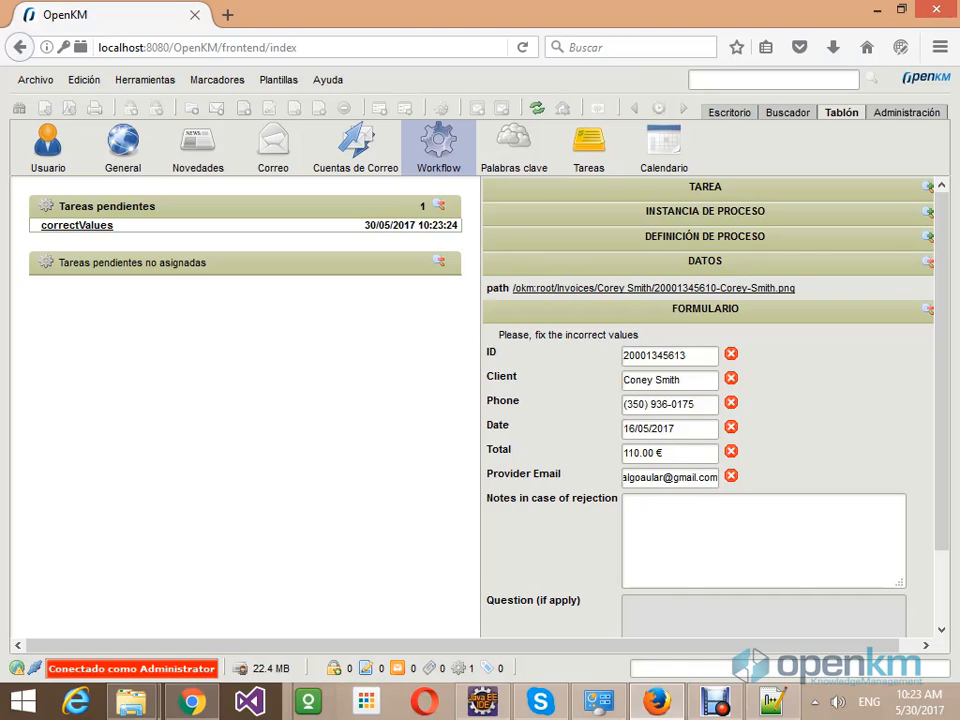
pyautogui.scroll(-2, 705, 400)
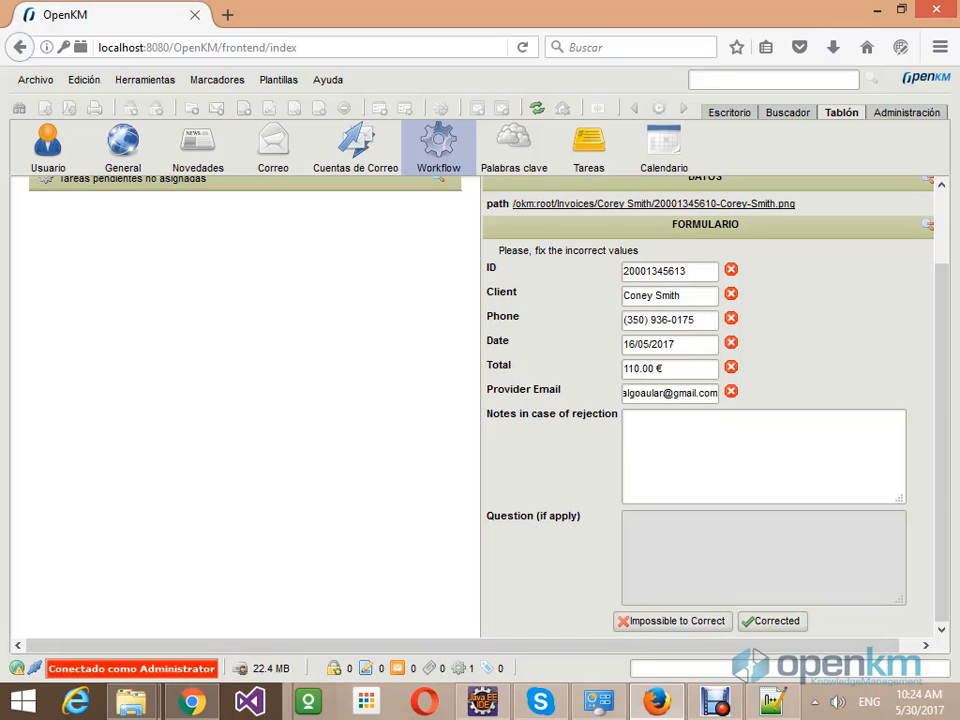
pyautogui.click(770, 620)
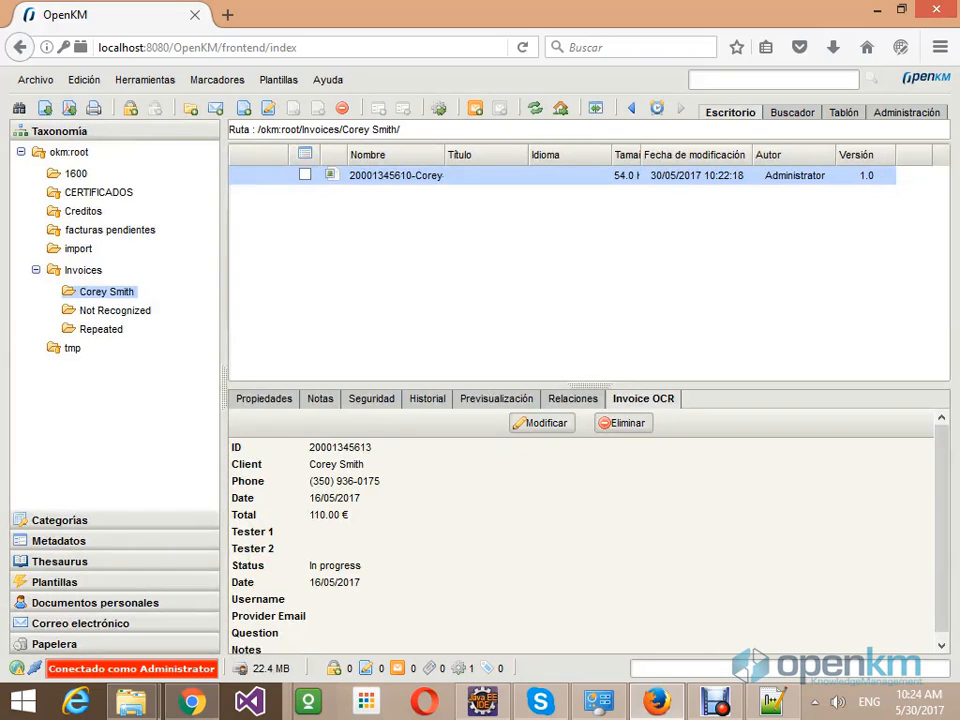
# - Reopen the renamed client folder under Invoices and check the corrected client name in Invoice OCR
pyautogui.click(83, 270)
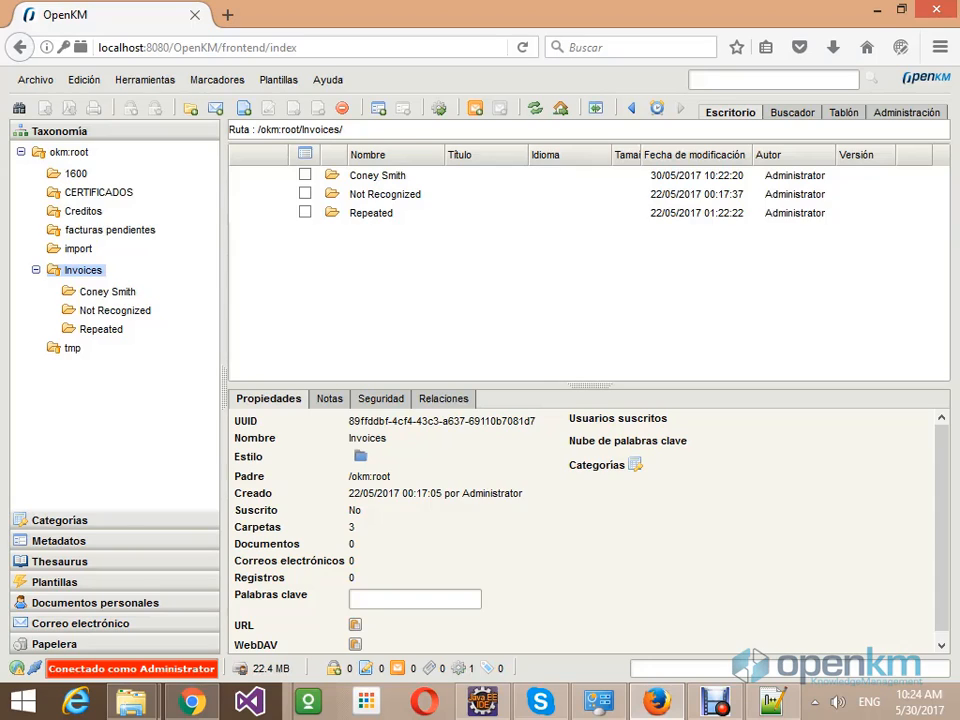
pyautogui.click(107, 291)
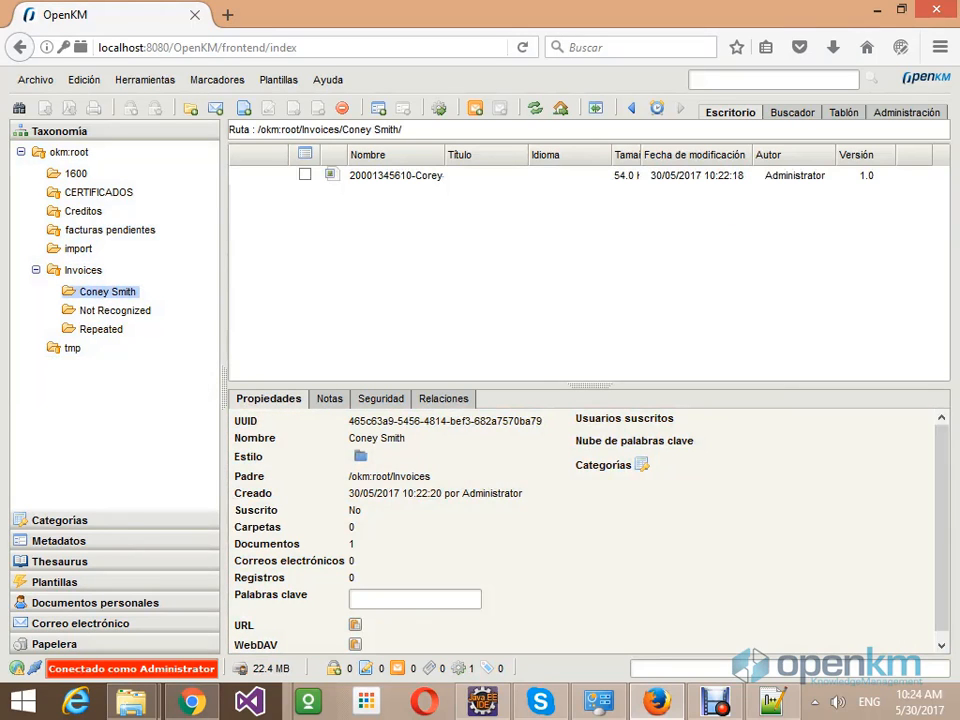
pyautogui.click(395, 175)
pyautogui.click(642, 398)
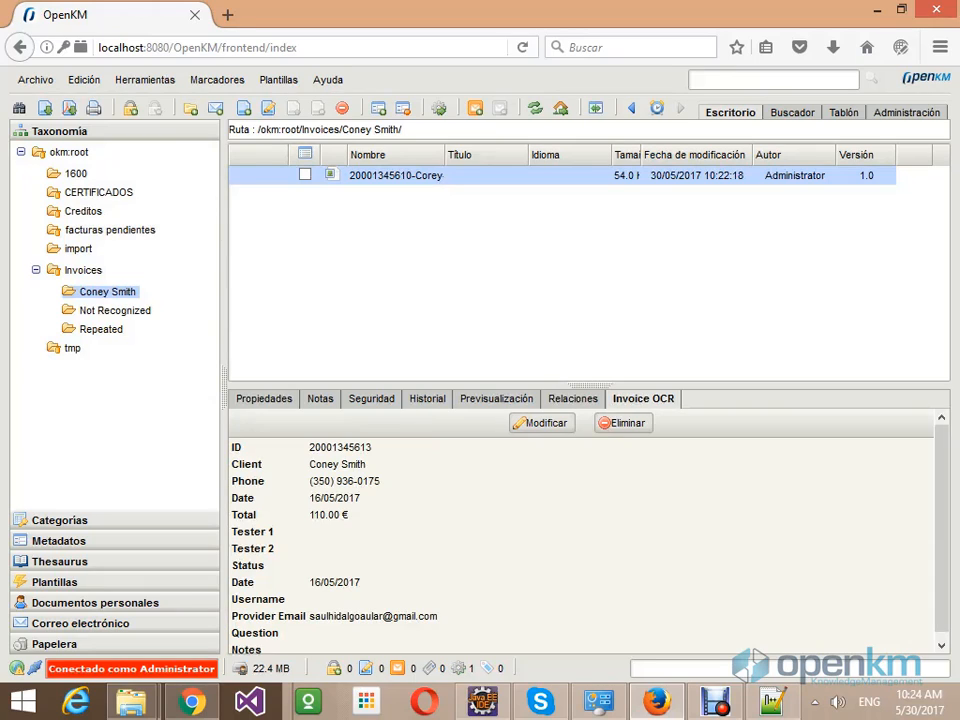
pyautogui.moveTo(309, 464); pyautogui.dragTo(366, 464)
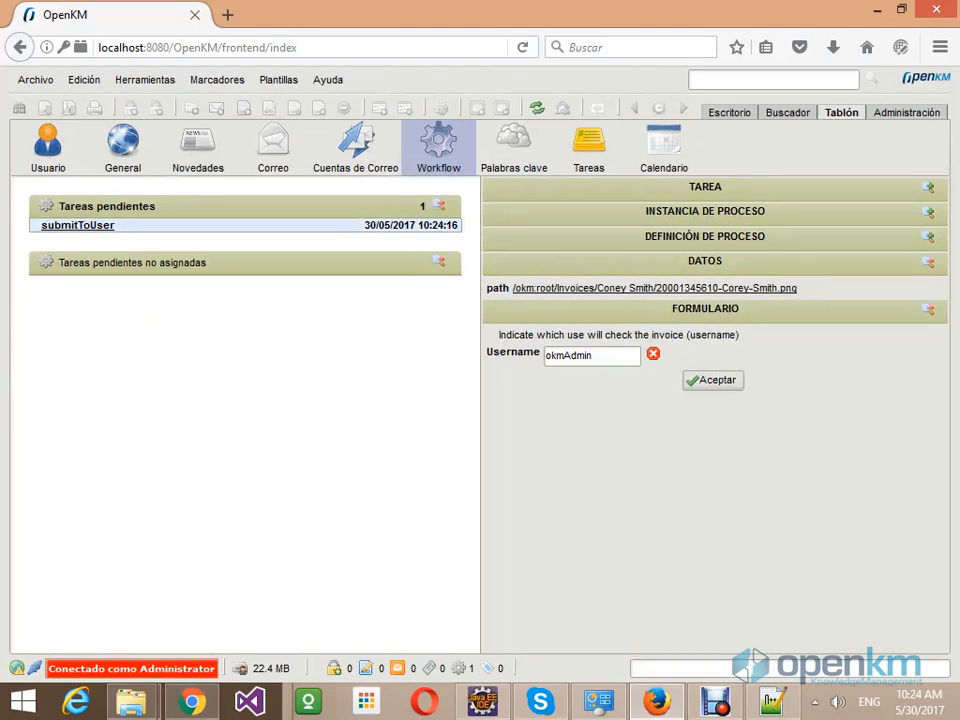
# - Replace the submitToUser task's Username with the checking user's username
pyautogui.hotkey('ctrl', 'a')
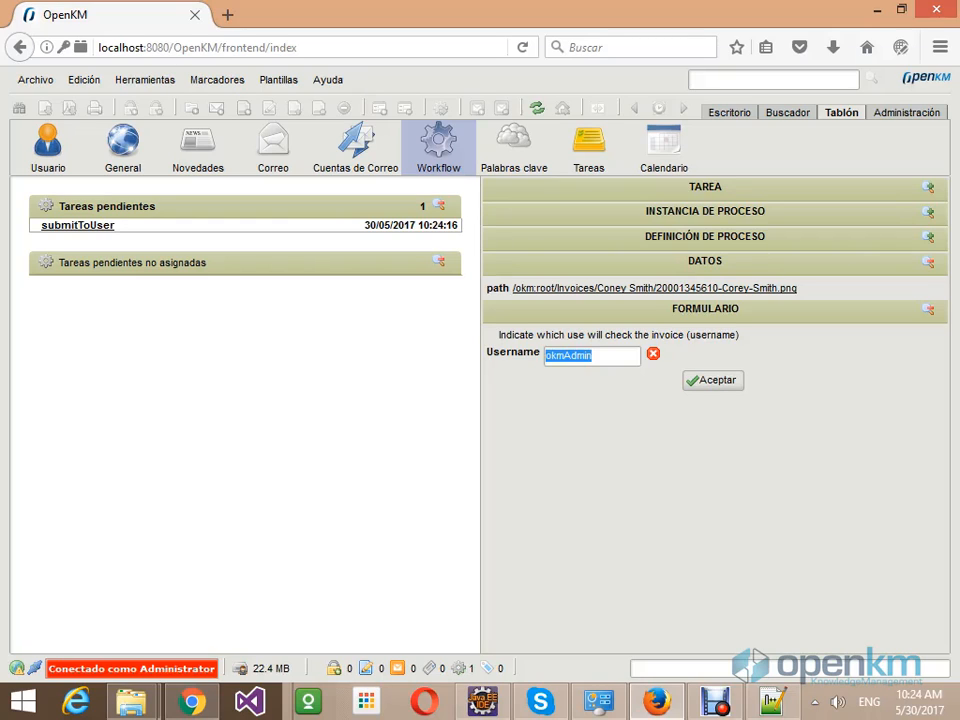
pyautogui.write('saul')
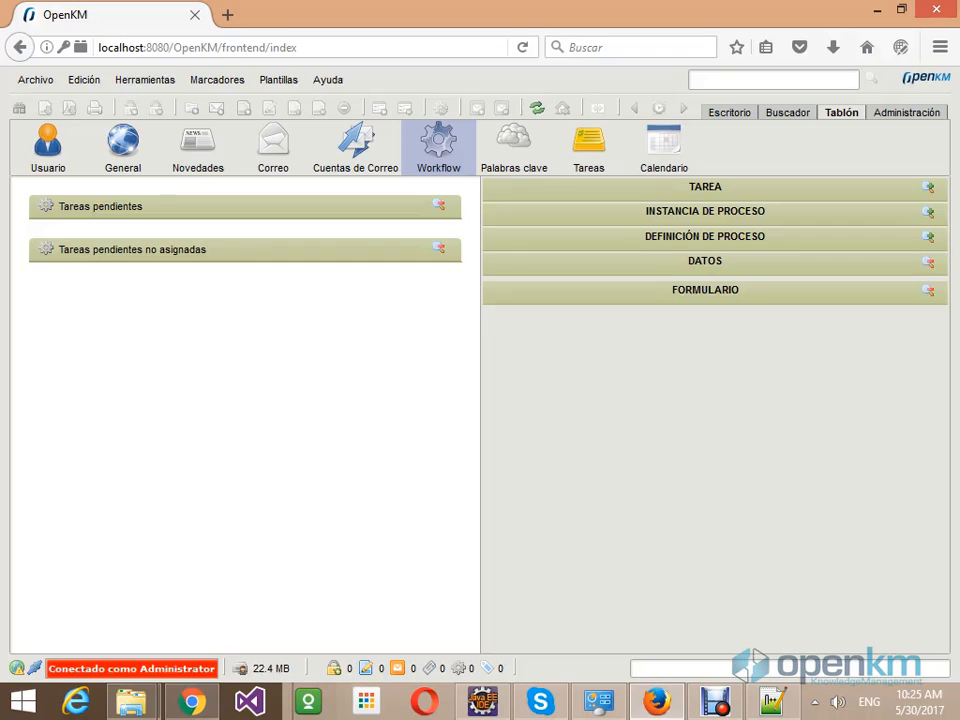
# - Log out of OpenKM via Archivo > Salir and dismiss the logout notice
pyautogui.click(35, 79)
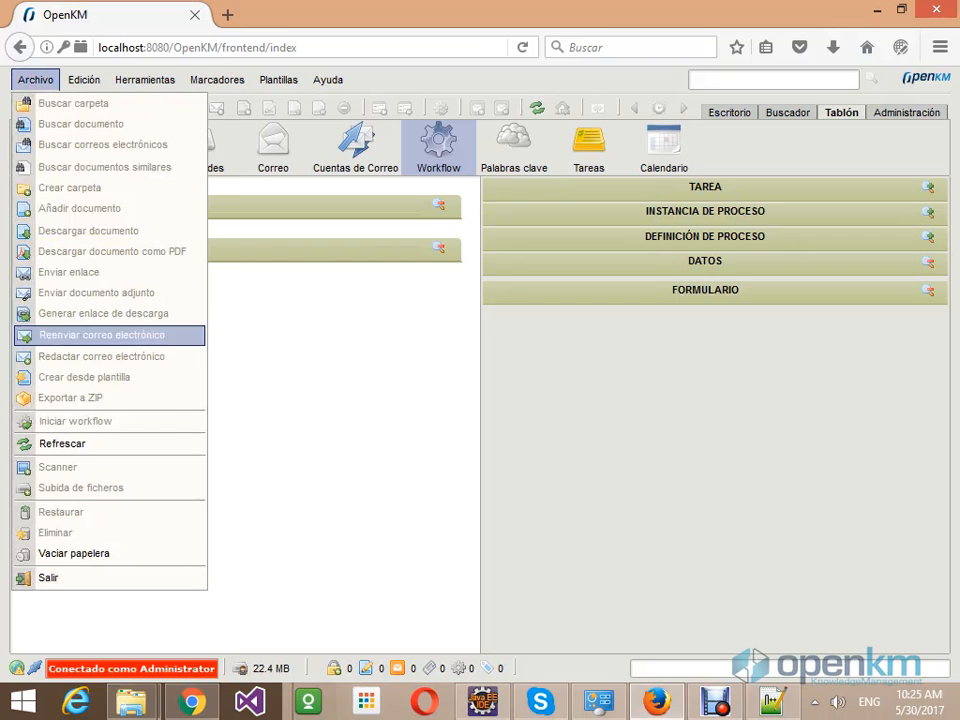
pyautogui.click(49, 577)
pyautogui.click(448, 350)
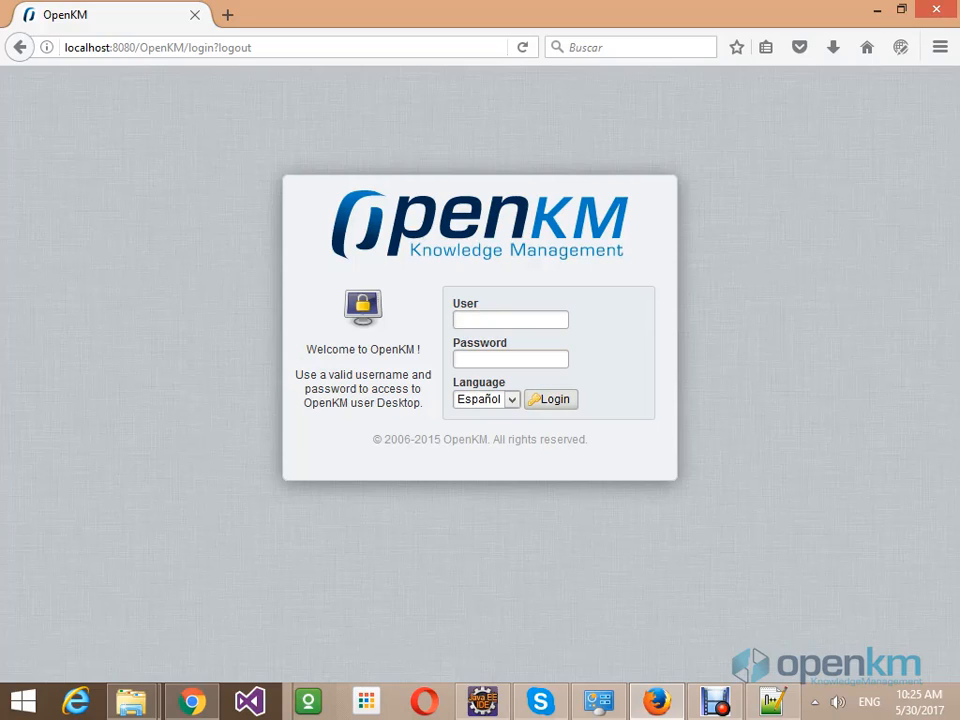
# - Sign in with the checking user's username and password
pyautogui.write('saul')
pyautogui.press('Tab')
pyautogui.write('••••')
pyautogui.press('Return')
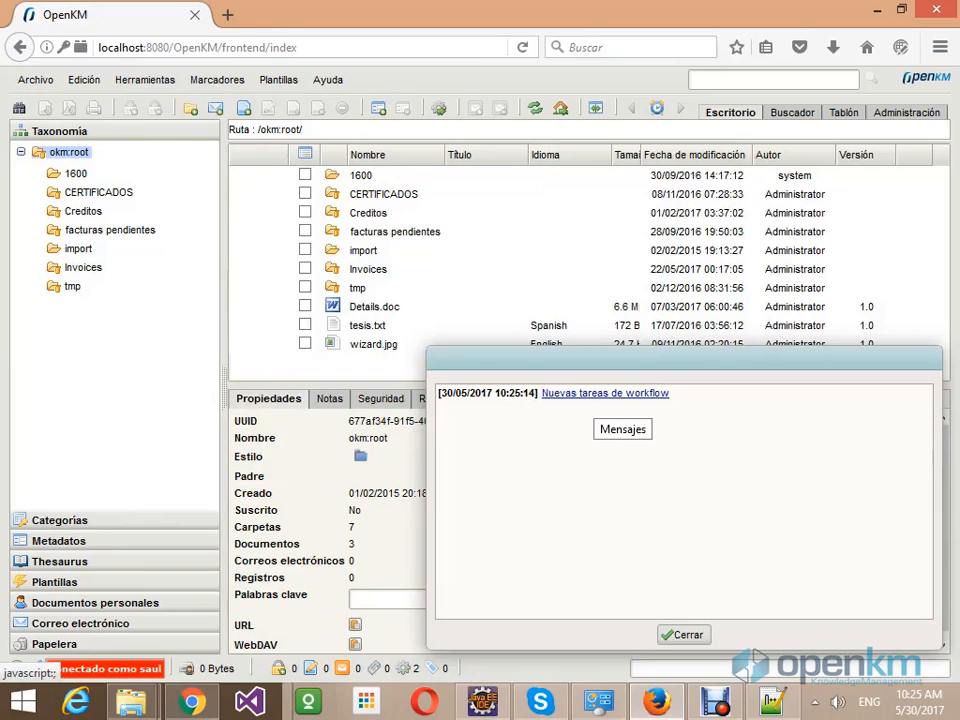
# - Open the newest checkInvoice task for this invoice from the workflow notification
pyautogui.click(610, 393)
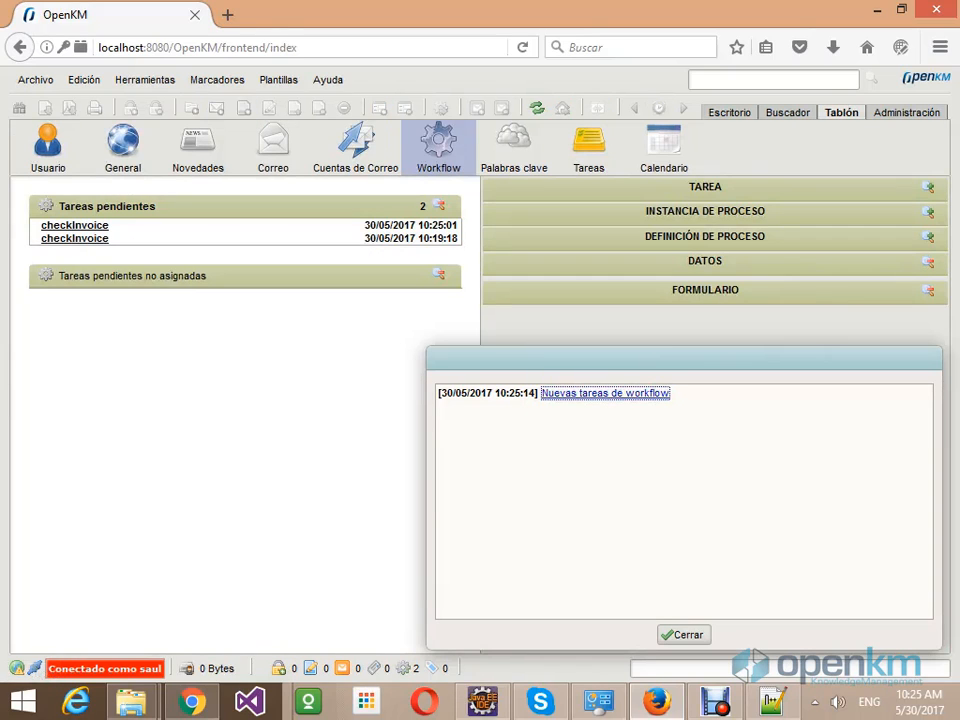
pyautogui.click(684, 635)
pyautogui.click(75, 238)
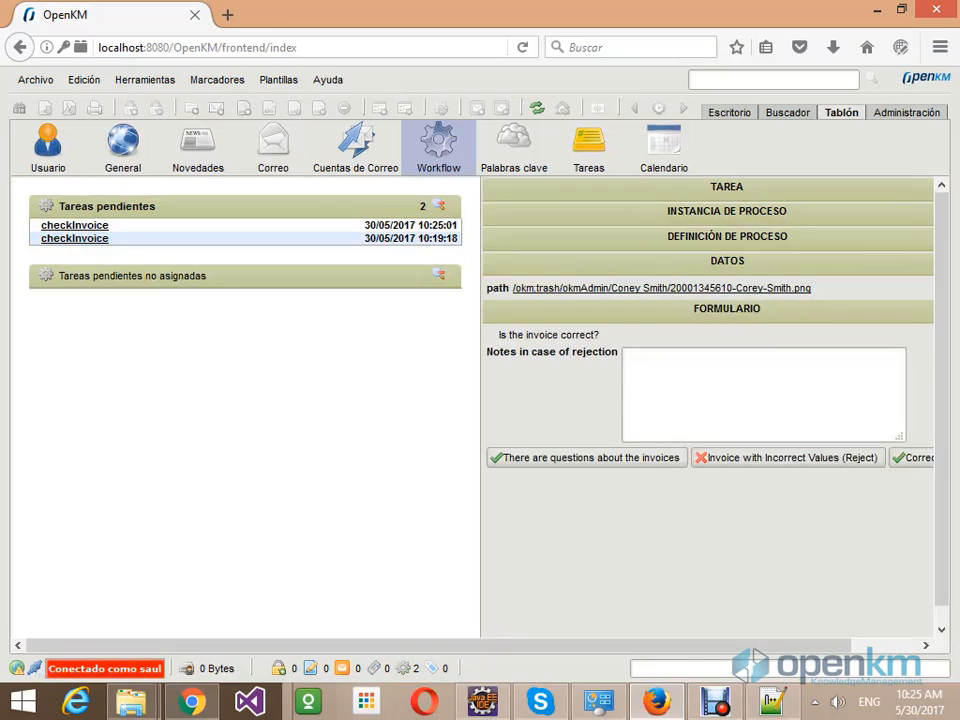
pyautogui.click(75, 225)
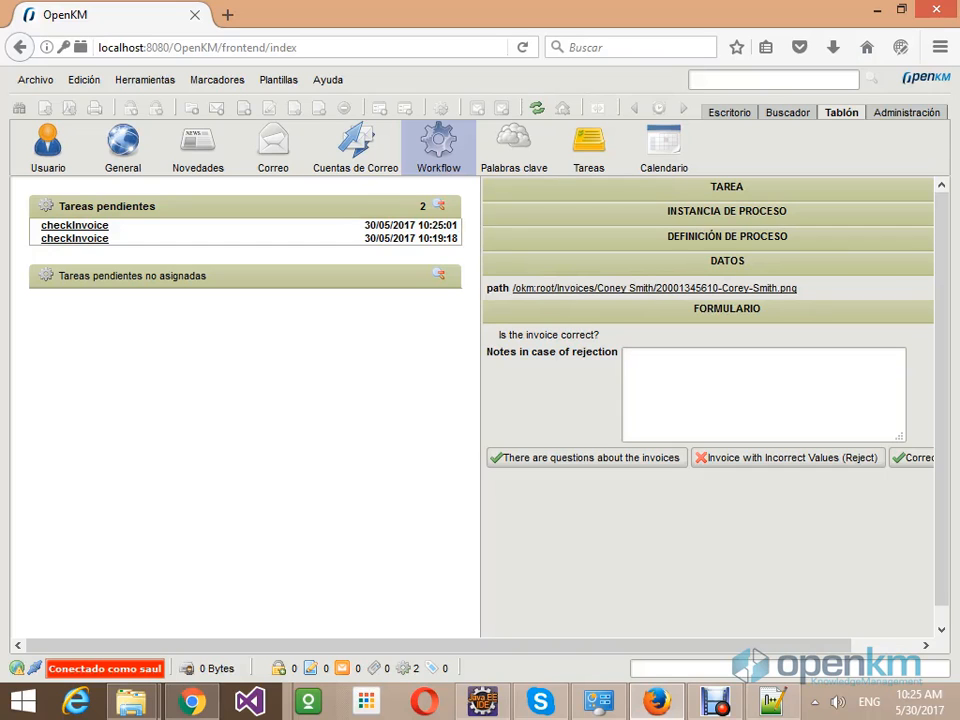
# - Review the invoice document, then return to the task and mark it 'Correct Invoice'
pyautogui.click(655, 288)
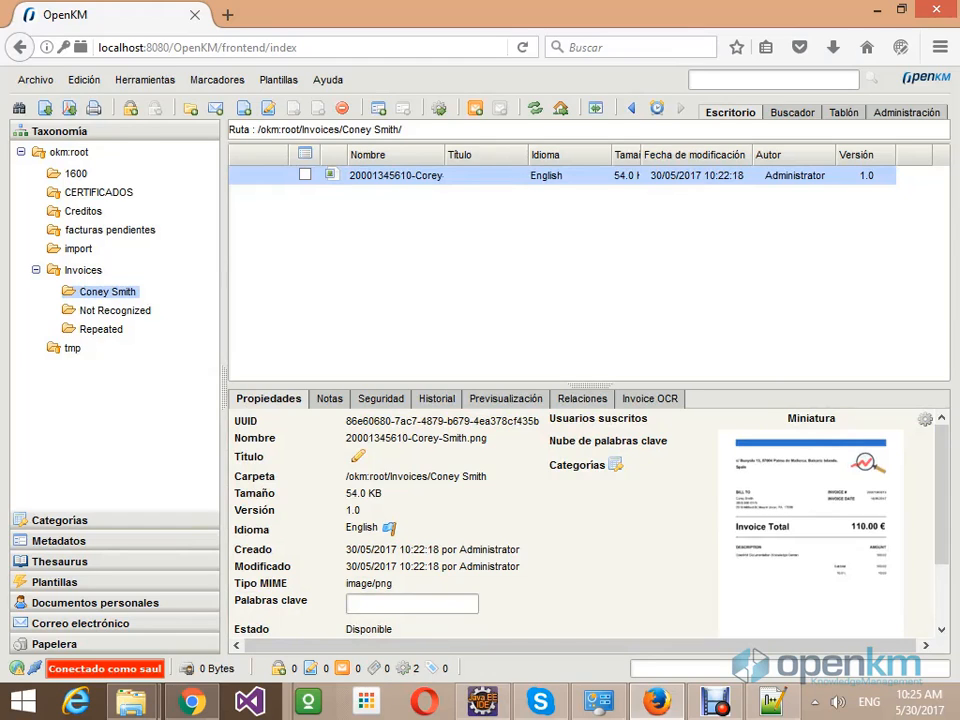
pyautogui.click(843, 112)
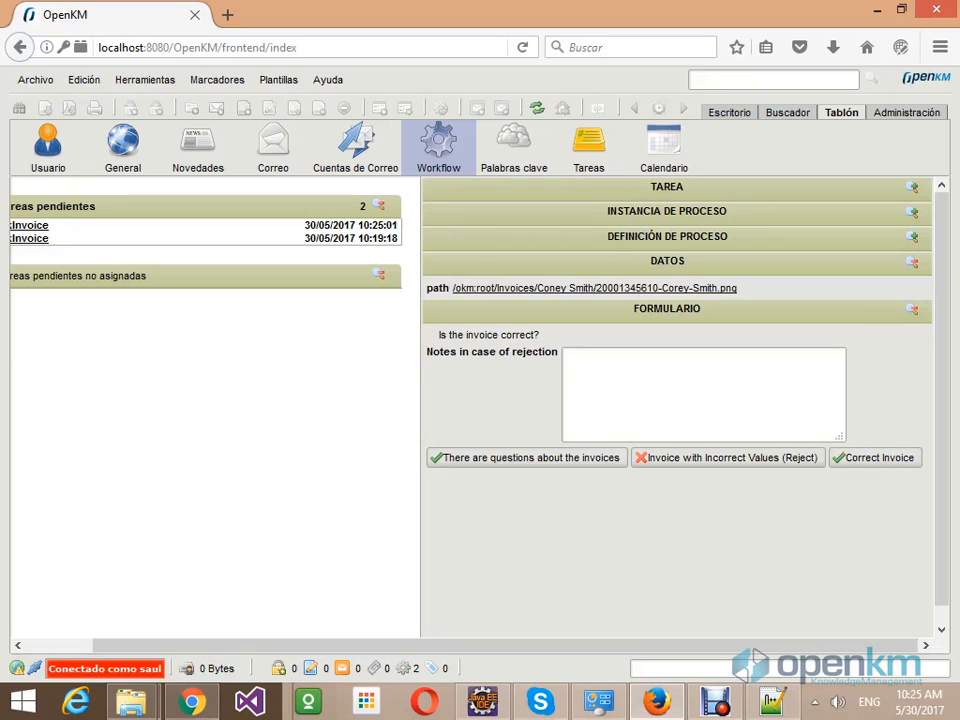
pyautogui.click(566, 354)
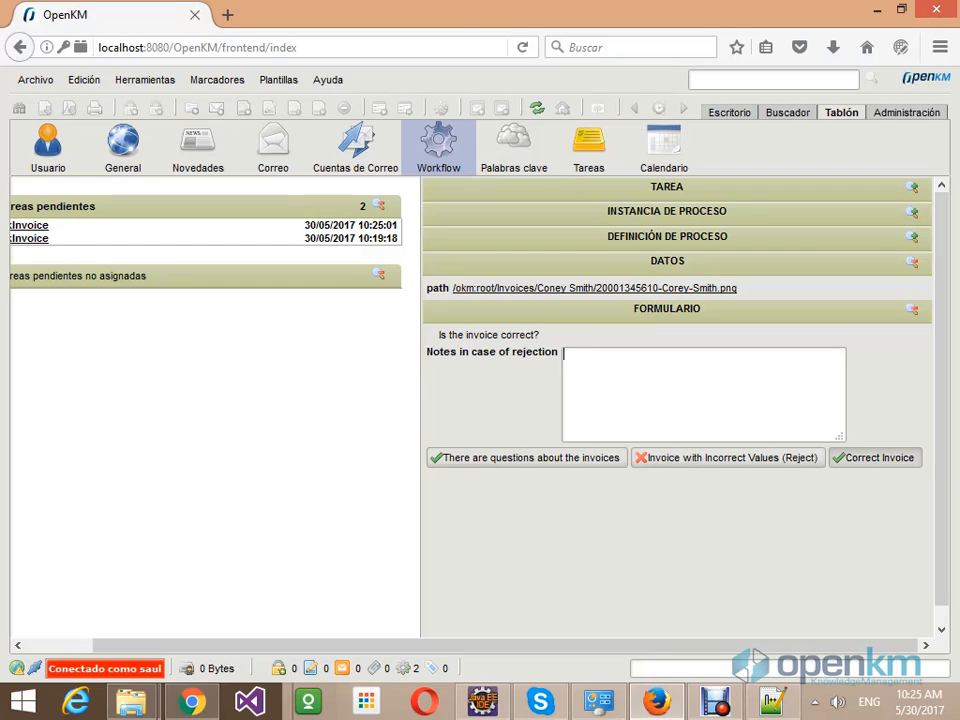
pyautogui.click(875, 458)
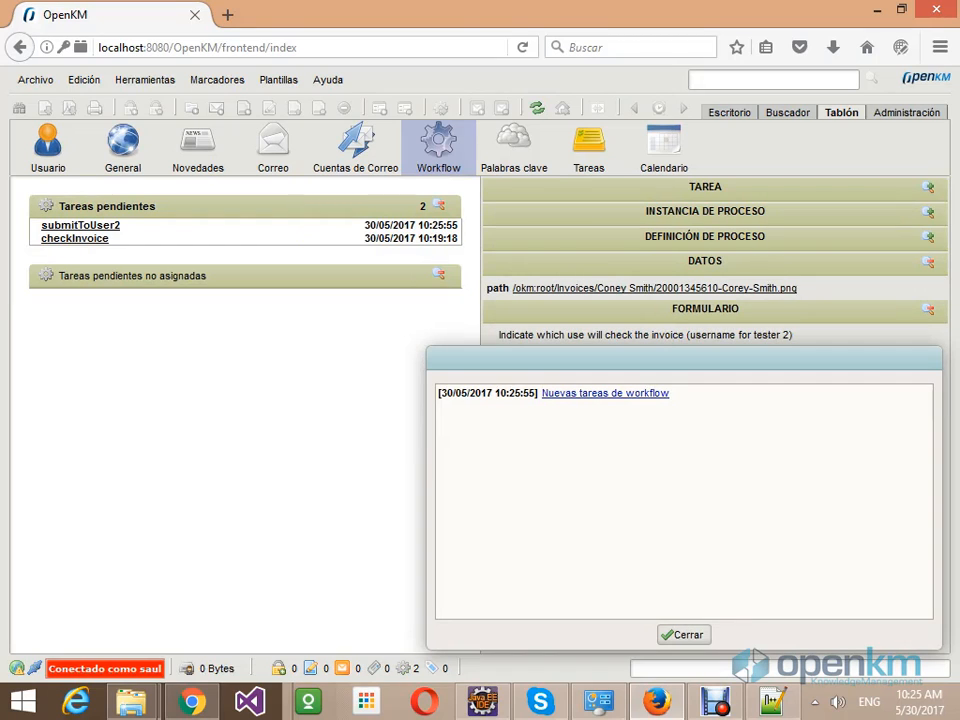
# - Enter okmAdmin as the second tester's username in submitToUser2 and accept
pyautogui.click(683, 634)
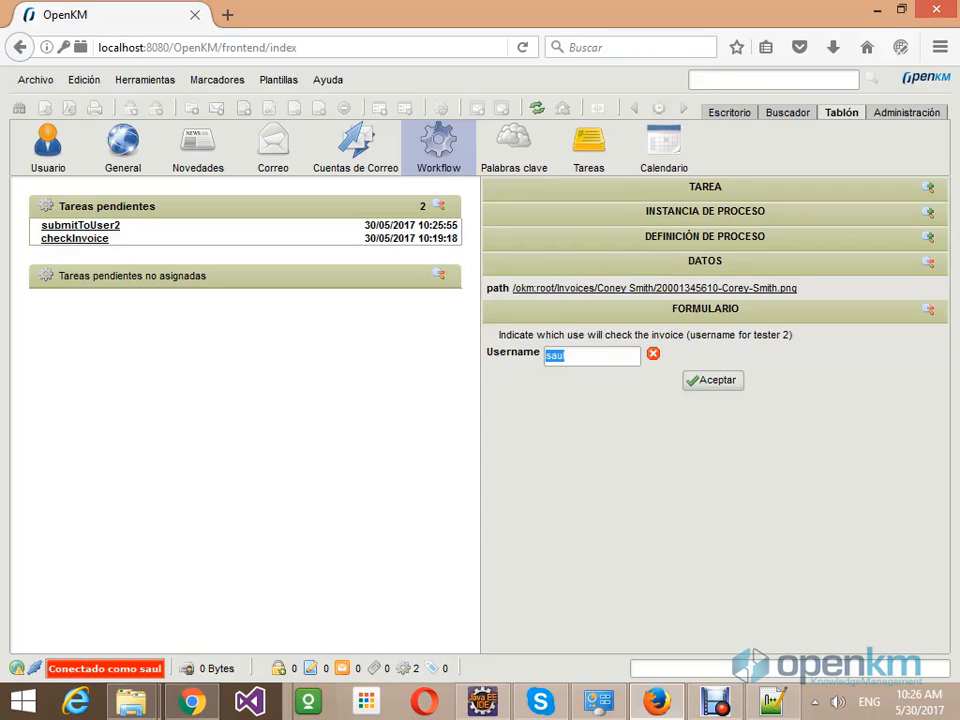
pyautogui.write('okmAdmin')
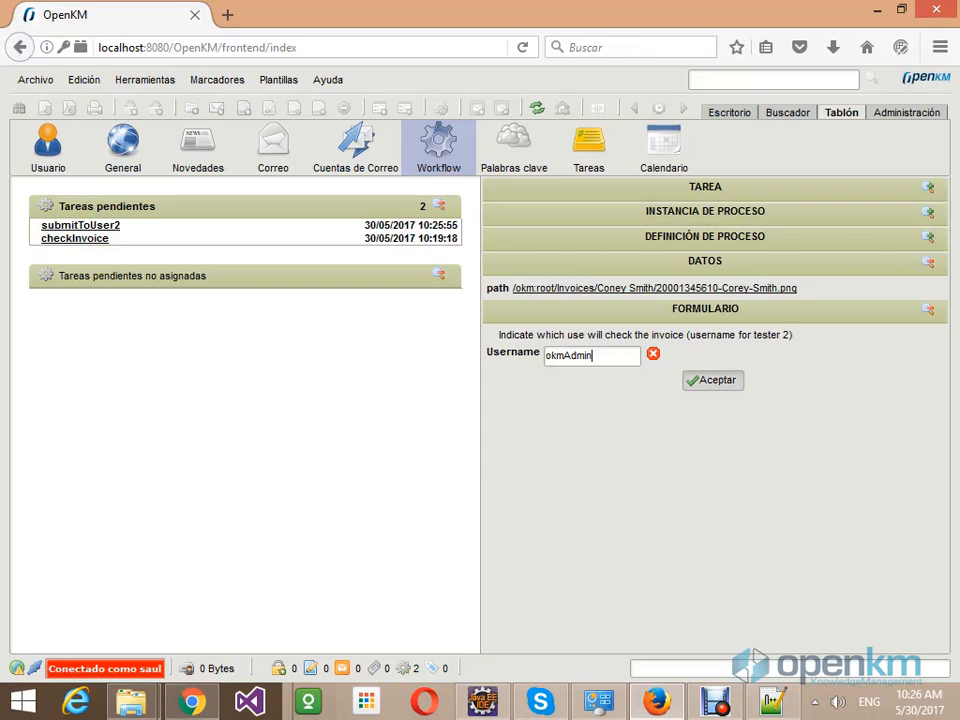
pyautogui.press('Return')
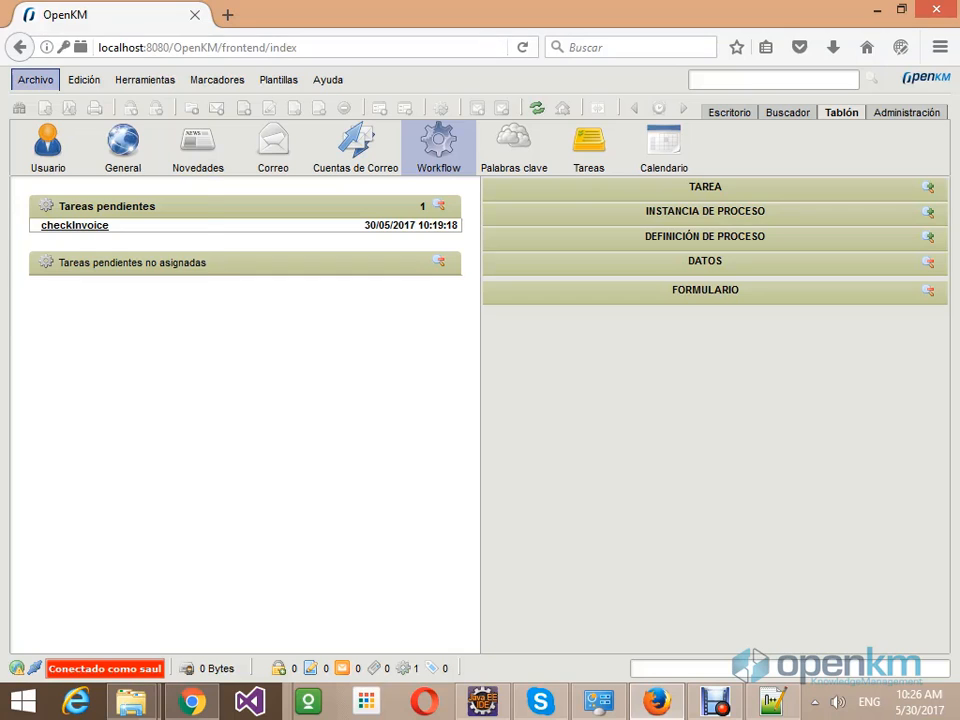
# - Log out of OpenKM via Archivo > Salir and close the logout confirmation
pyautogui.click(35, 79)
pyautogui.click(48, 577)
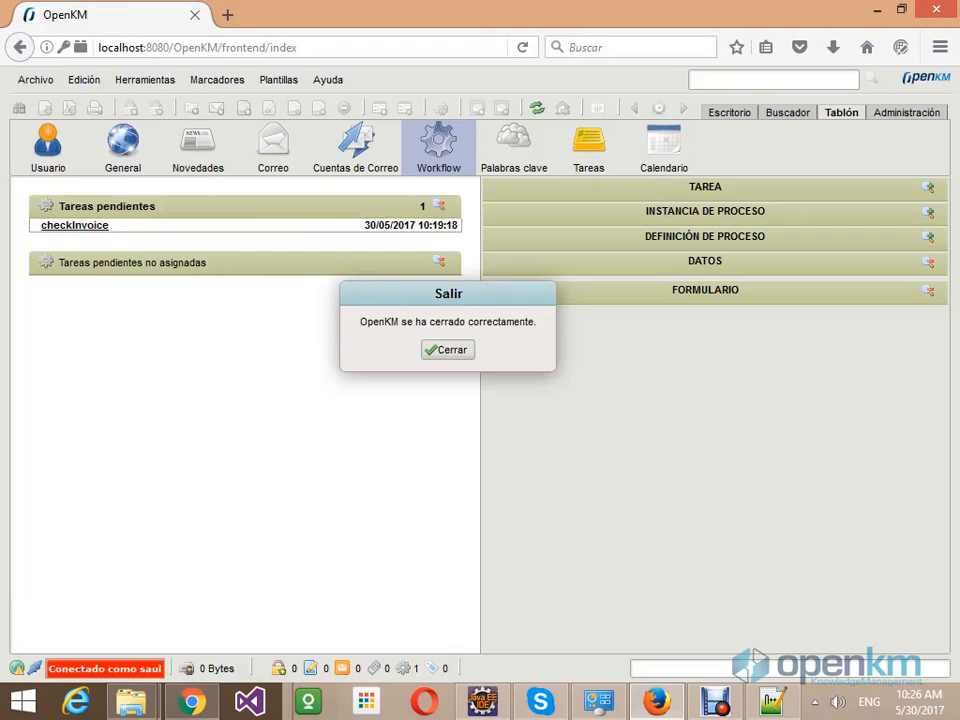
pyautogui.click(446, 347)
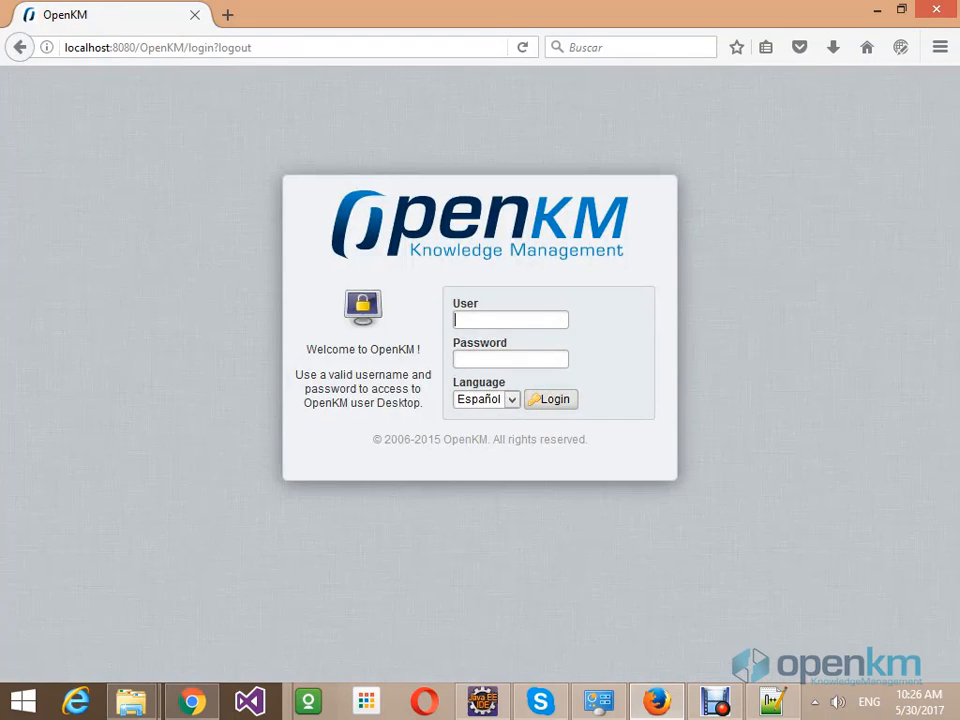
# - Sign back in with the administrator's username and password
pyautogui.write('okmA')
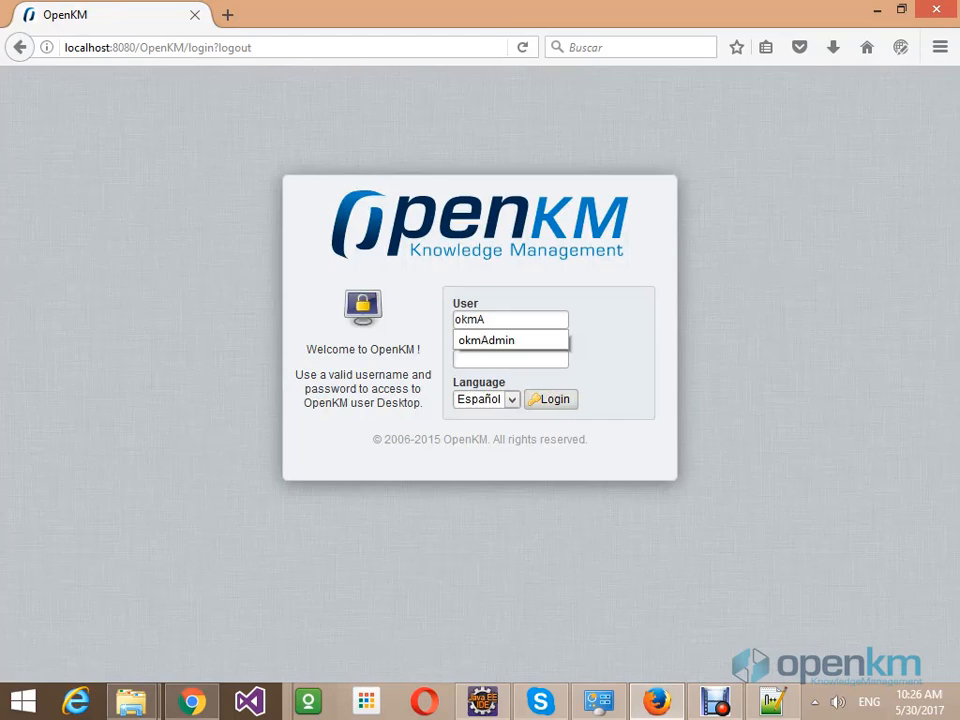
pyautogui.write('dmin')
pyautogui.press('Tab')
pyautogui.write('admin')
pyautogui.press('Return')
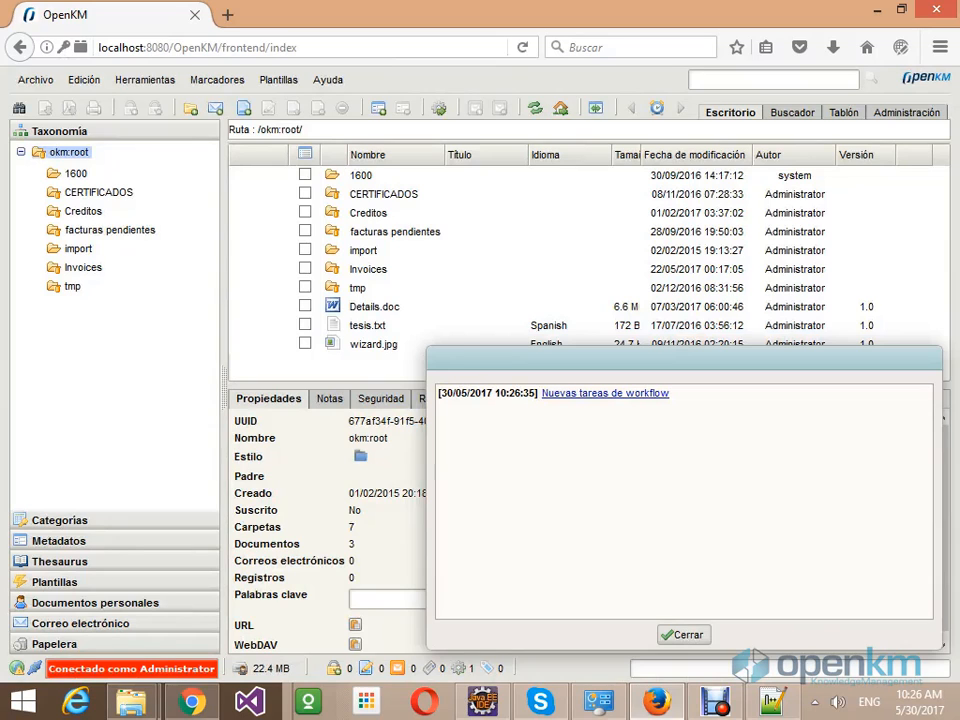
# - Dismiss the new workflow tasks notice and open the Administración area
pyautogui.click(684, 634)
pyautogui.click(906, 112)
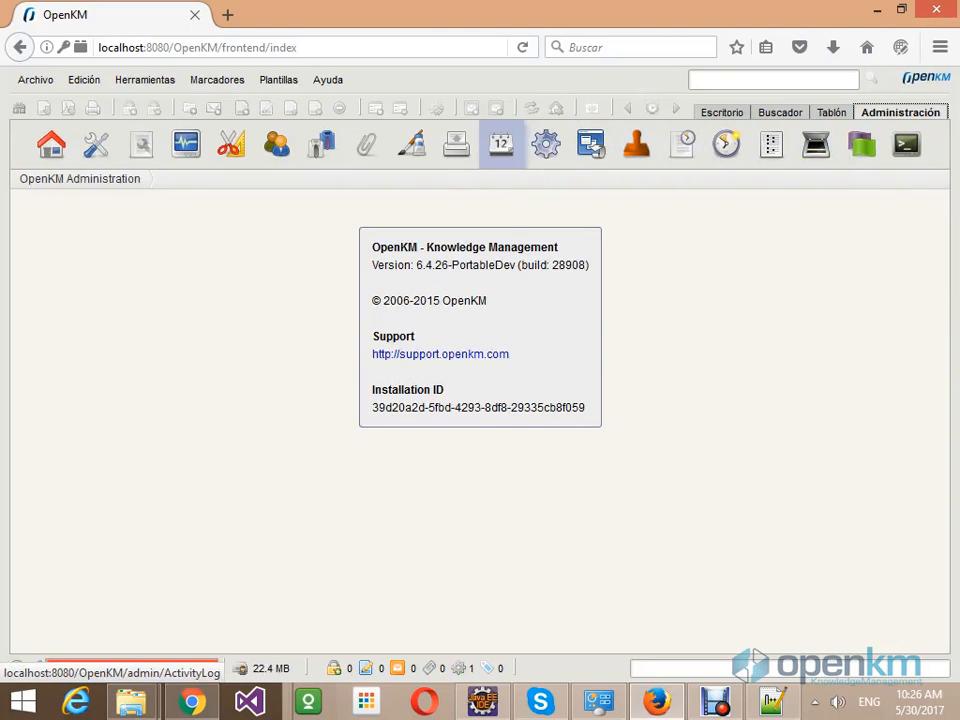
# - Open running instance 226 of the ocr-invoice-check-process definition
pyautogui.click(546, 144)
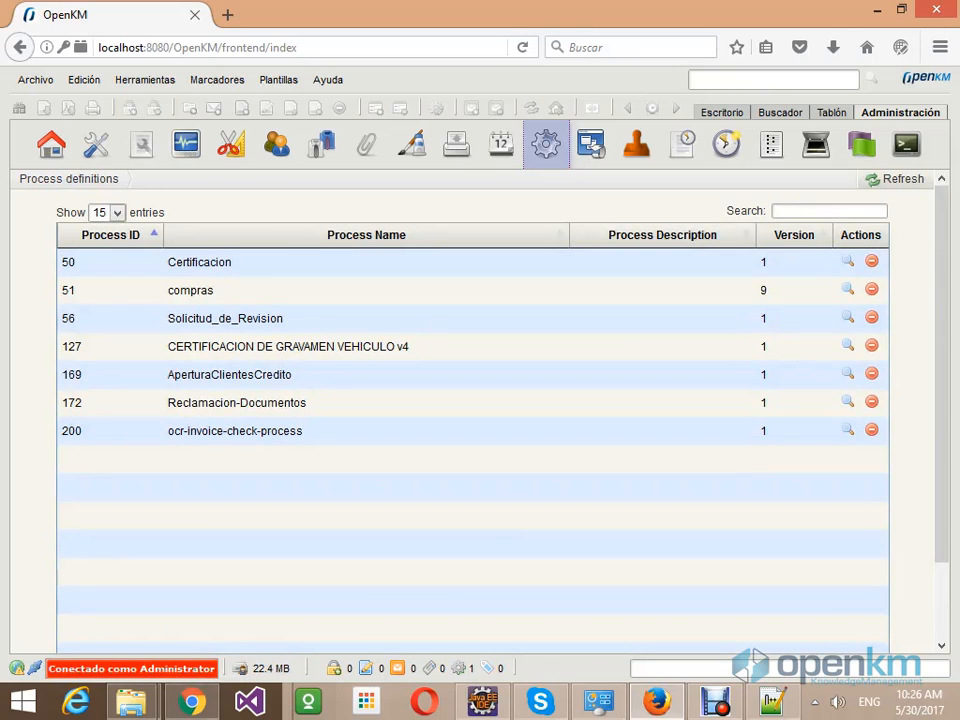
pyautogui.click(848, 430)
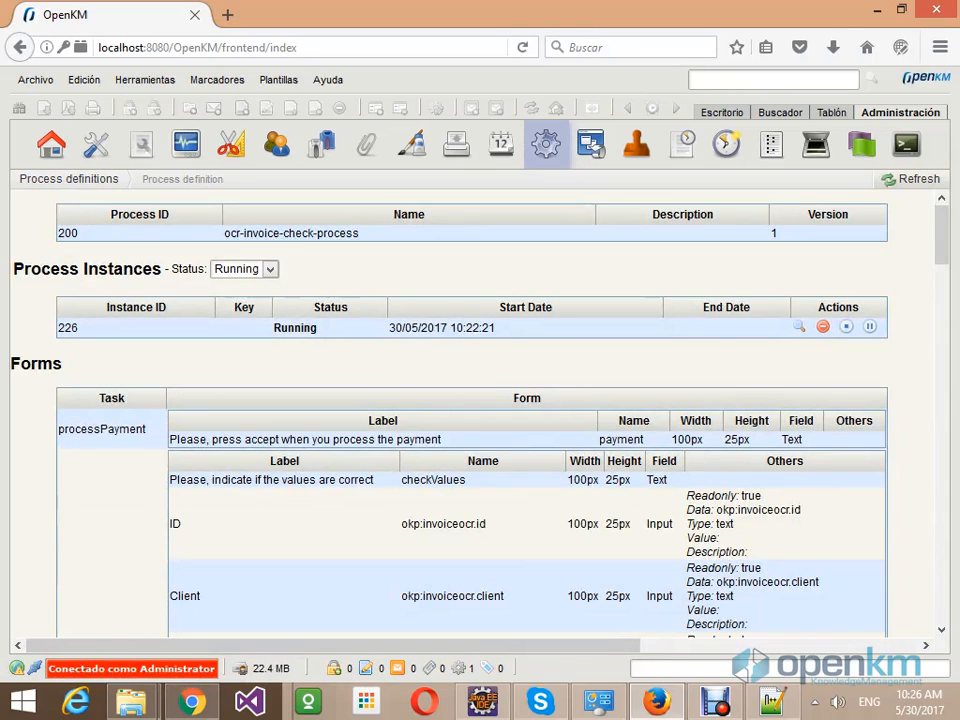
pyautogui.click(799, 327)
# - Zoom out to inspect the instance diagram at Check Invoice Tester 2, then return to pending workflow tasks
pyautogui.scroll(-20, 475, 410)
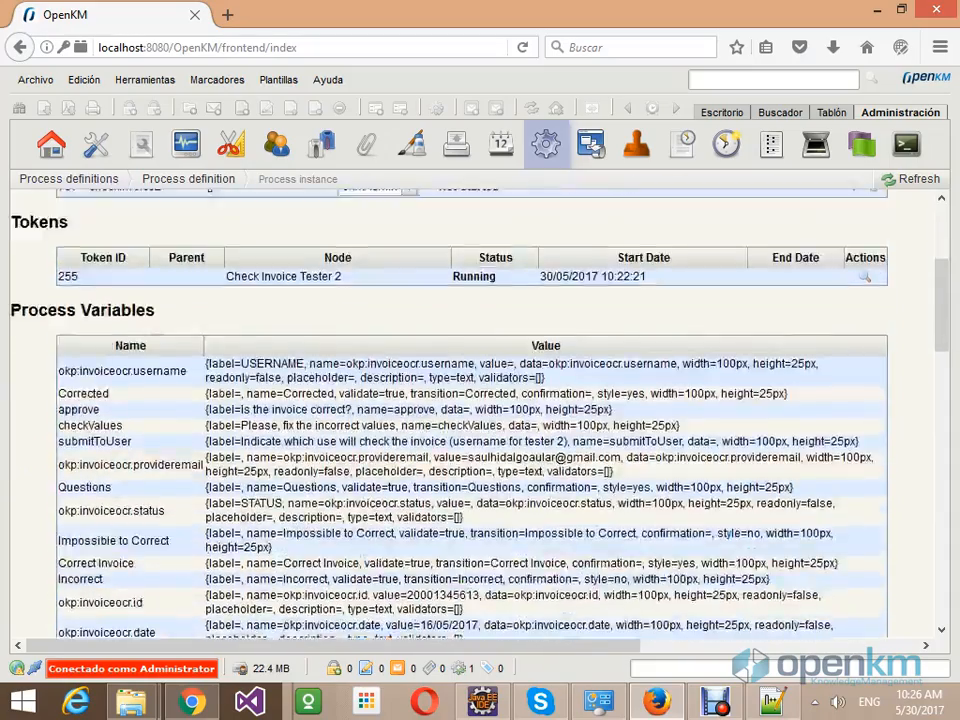
pyautogui.scroll(3, 475, 410)
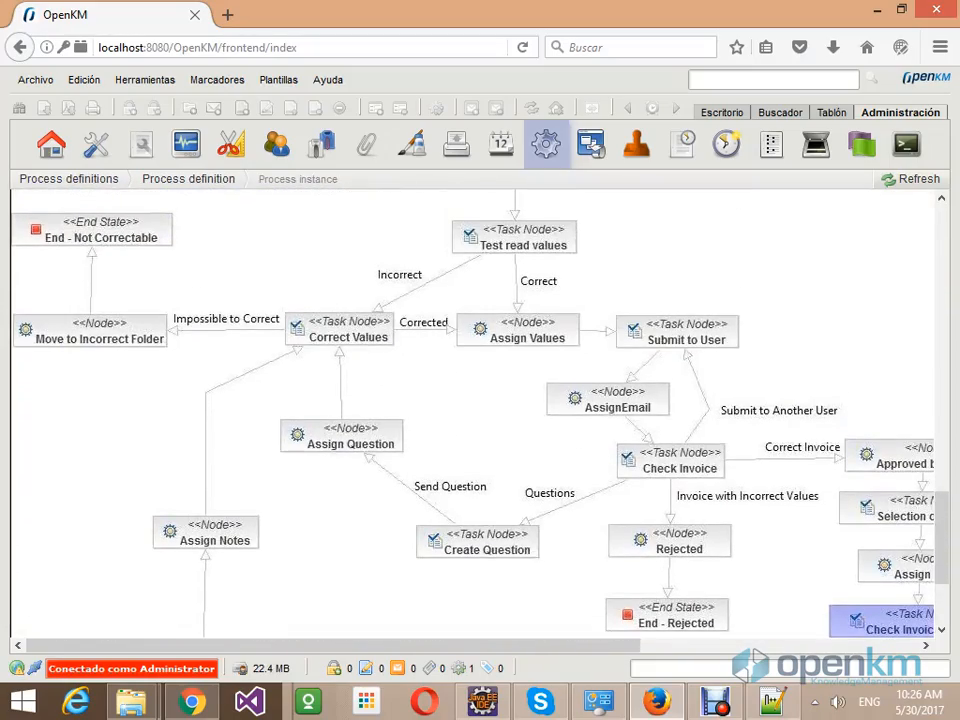
pyautogui.hotkey('ctrl', '-')
pyautogui.hotkey('ctrl', '-')
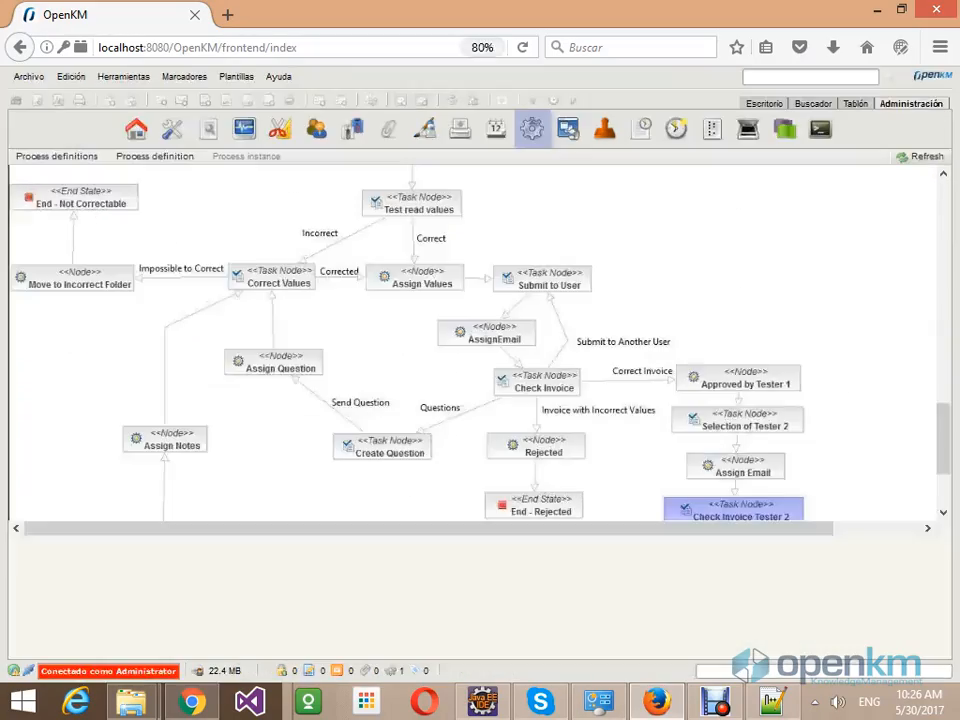
pyautogui.scroll(-3, 475, 340)
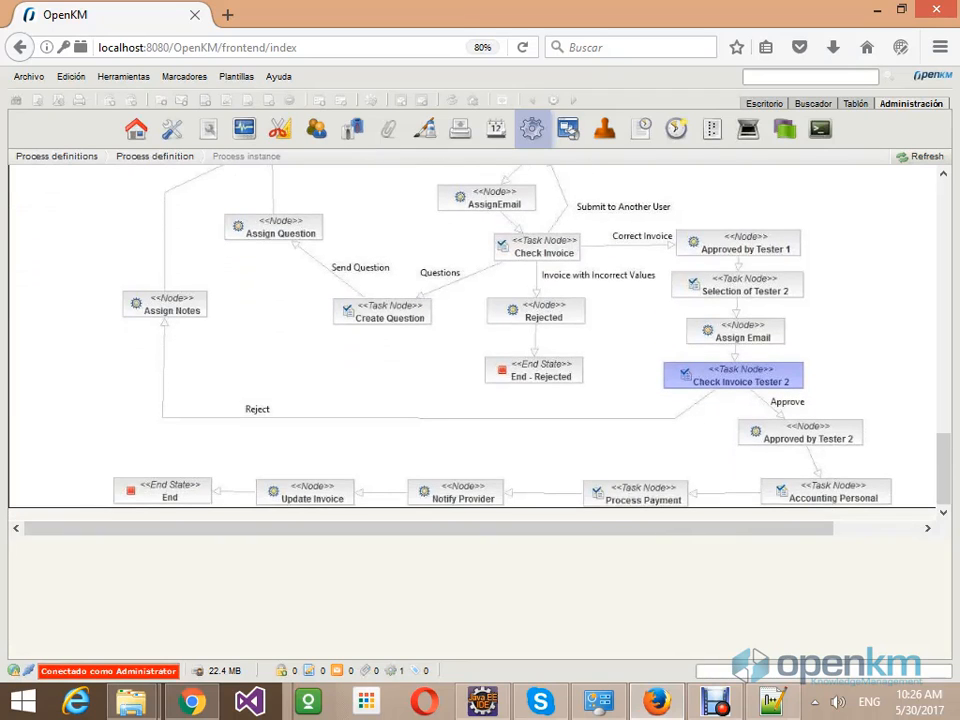
pyautogui.scroll(3, 475, 340)
pyautogui.click(391, 671)
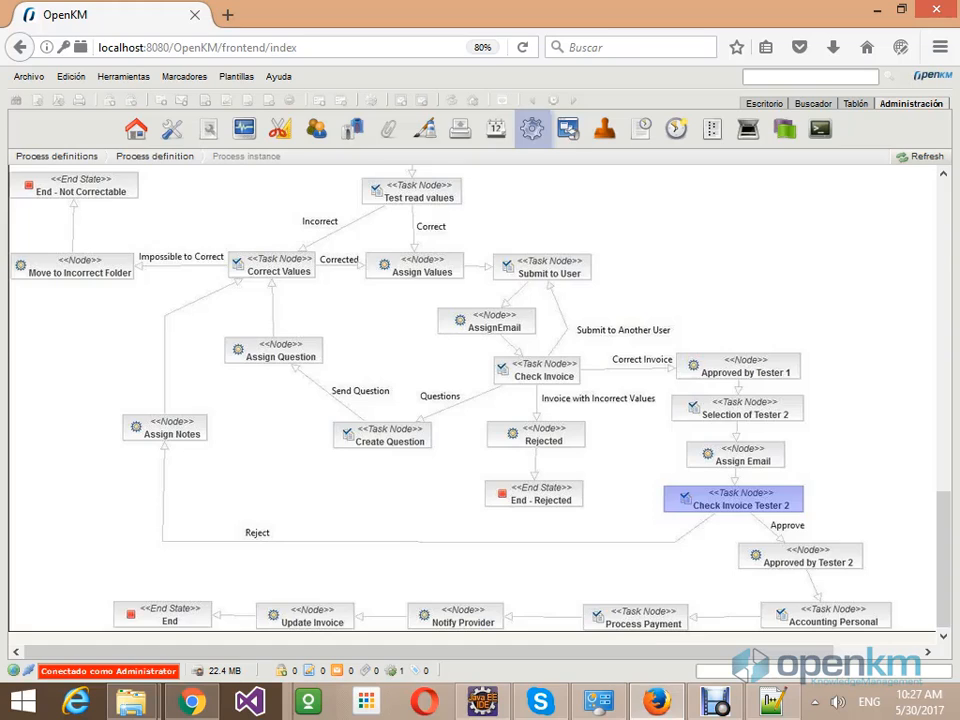
# - Approve the checkInvoice2 task as second tester, keeping the prefilled accounting username
pyautogui.click(63, 193)
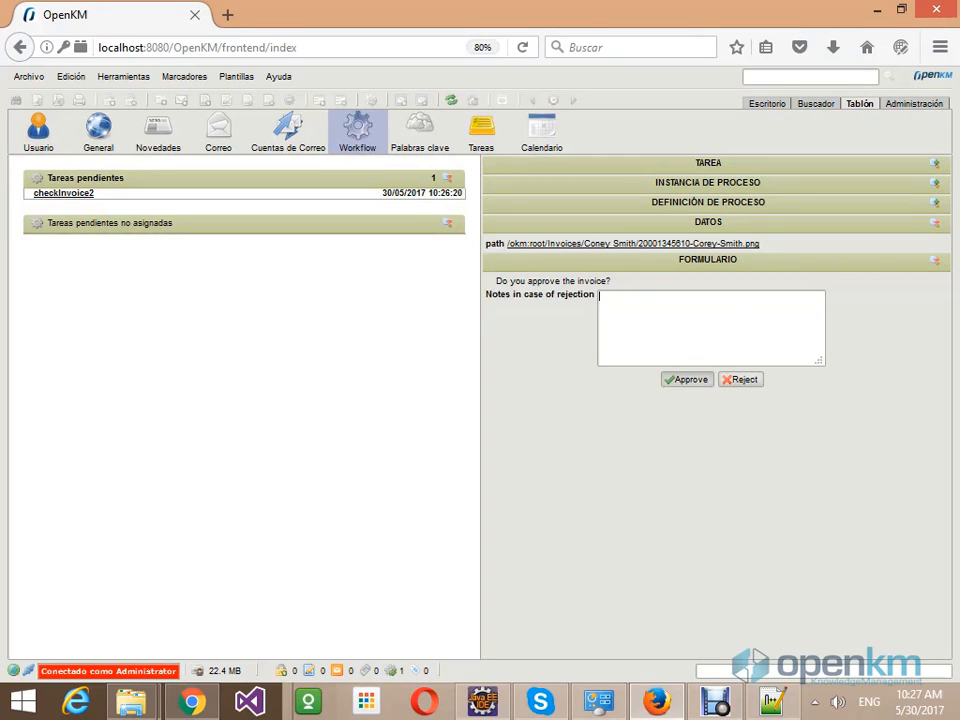
pyautogui.click(687, 380)
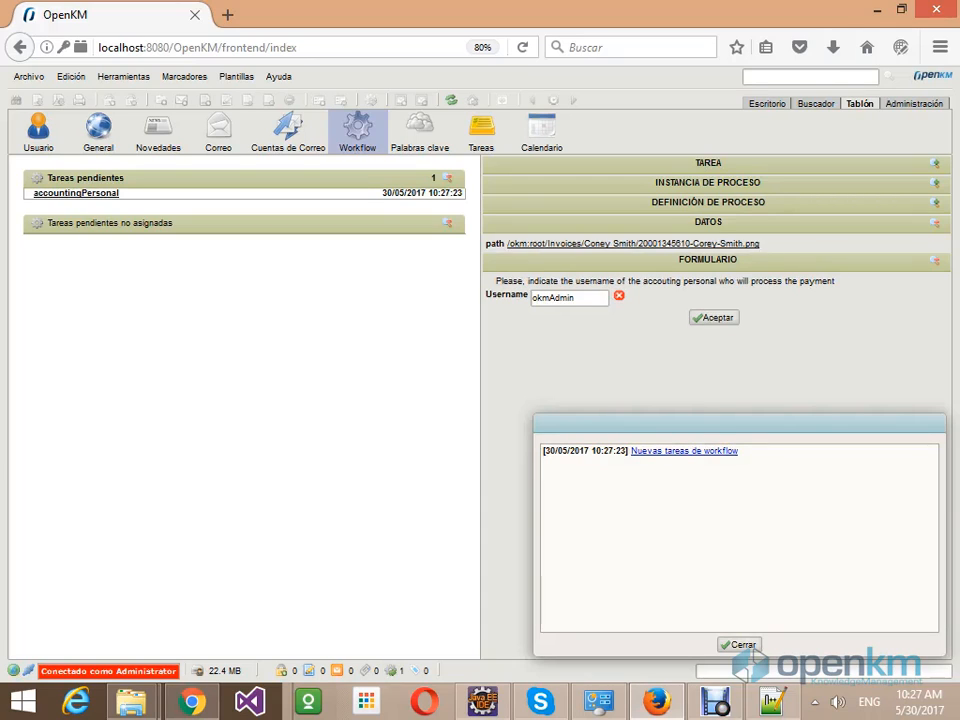
pyautogui.click(739, 644)
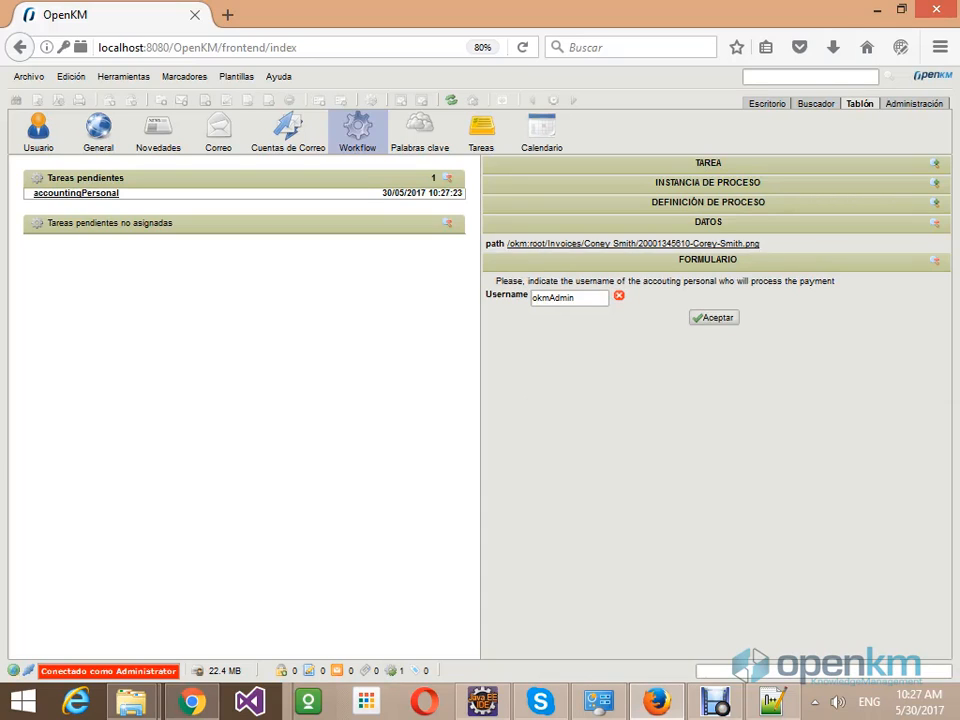
pyautogui.doubleClick(552, 297)
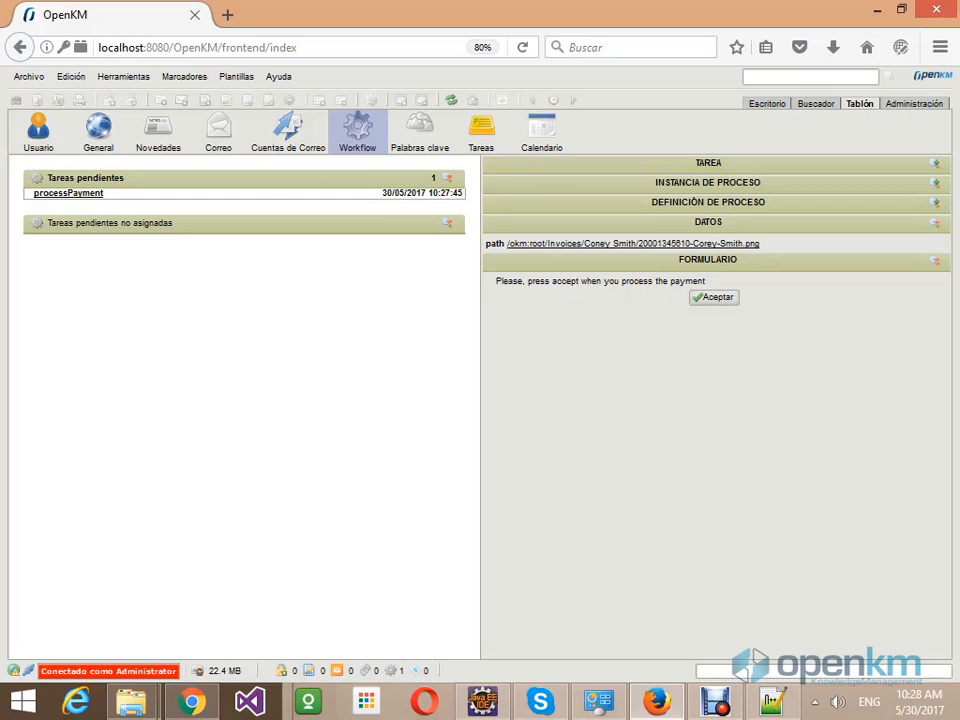
# - Browse to the client's folder under Invoices and select the invoice image file
pyautogui.click(767, 103)
pyautogui.click(64, 211)
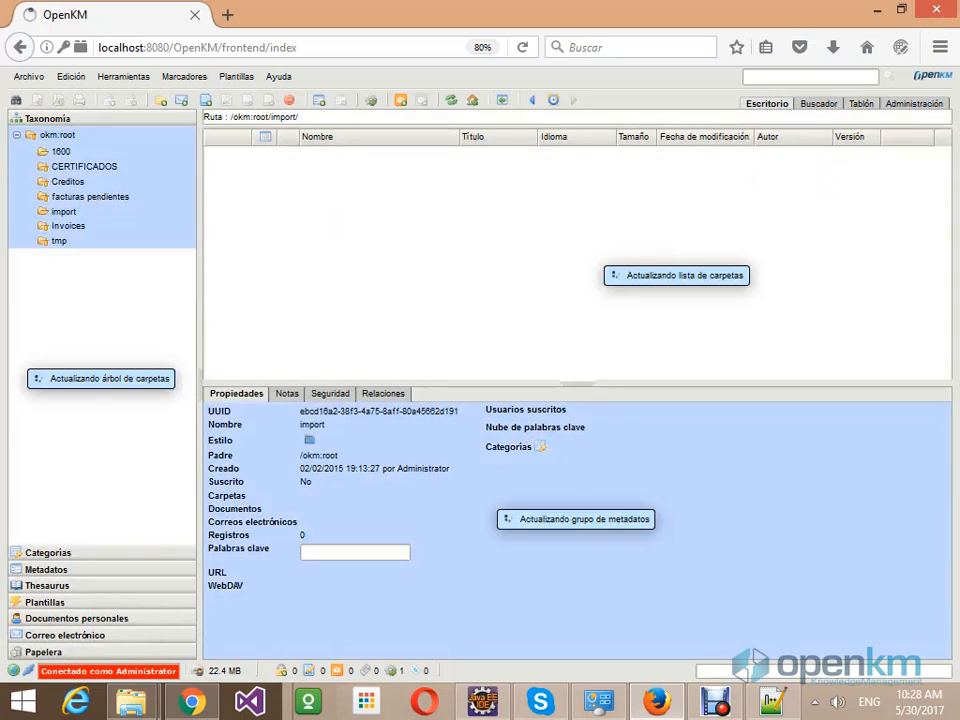
pyautogui.click(68, 226)
pyautogui.click(89, 245)
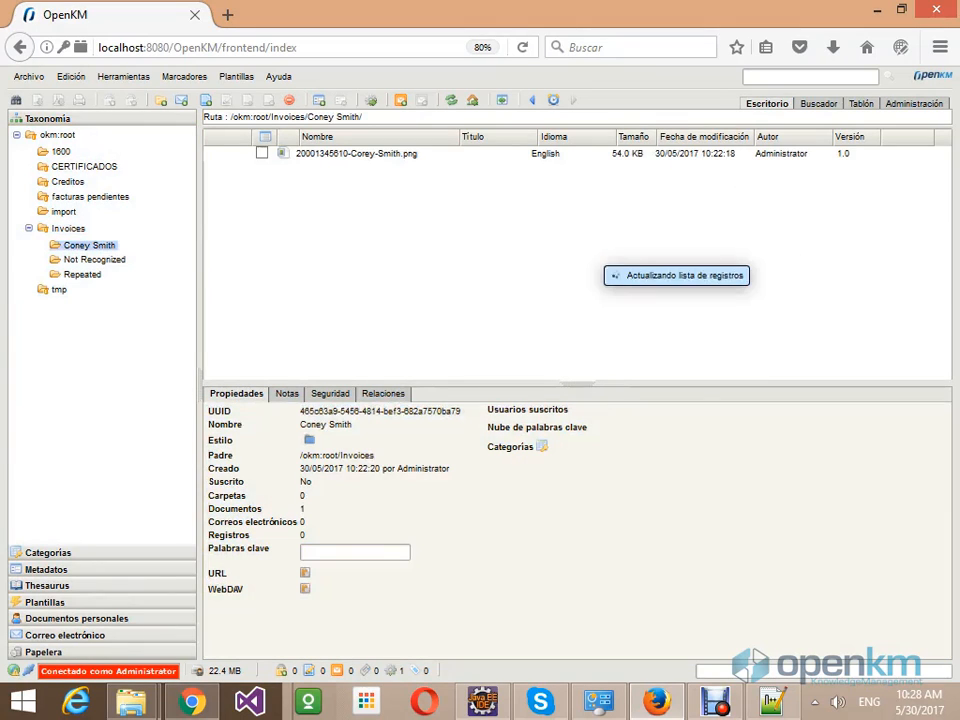
pyautogui.click(356, 153)
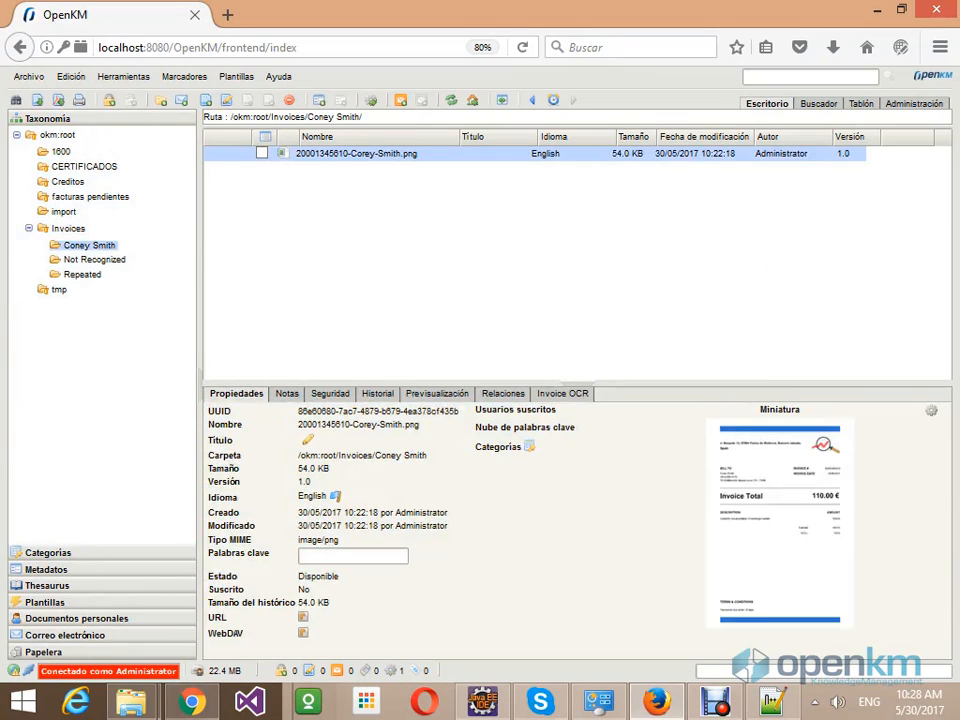
# - Show the Invoice OCR metadata and highlight the provider email, Tester 2 and Date values
pyautogui.click(562, 393)
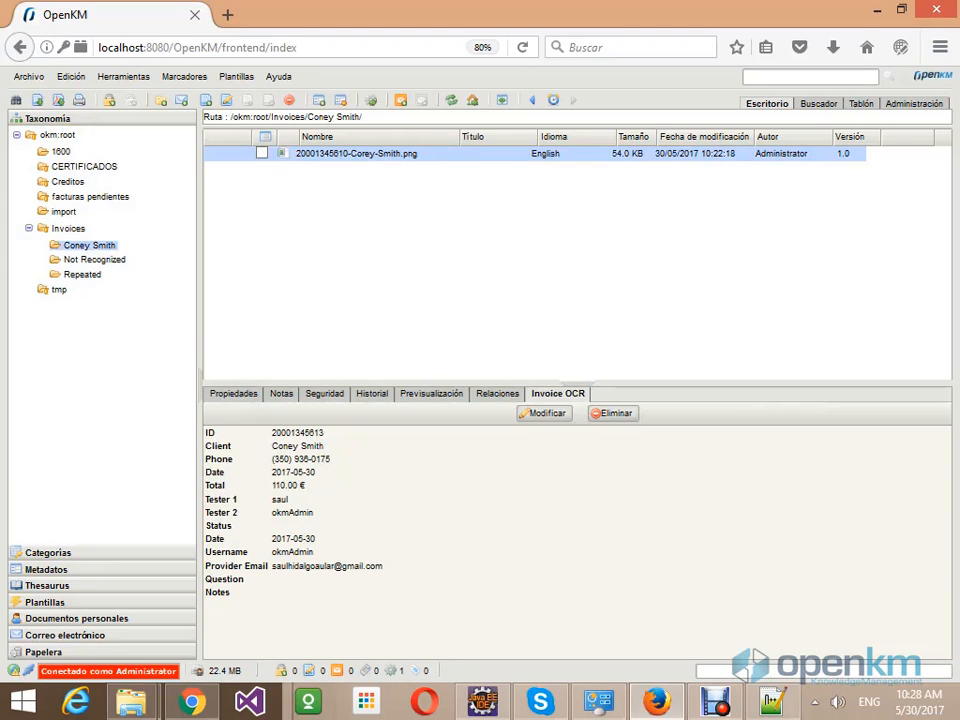
pyautogui.moveTo(383, 566); pyautogui.dragTo(271, 566)
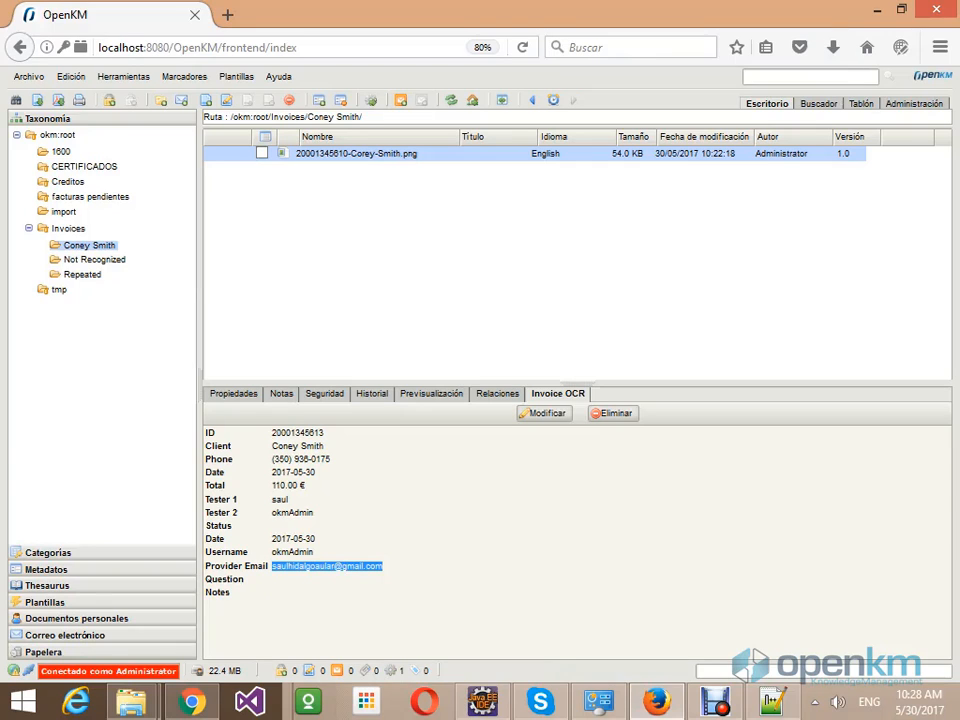
pyautogui.click(297, 500)
pyautogui.doubleClick(292, 512)
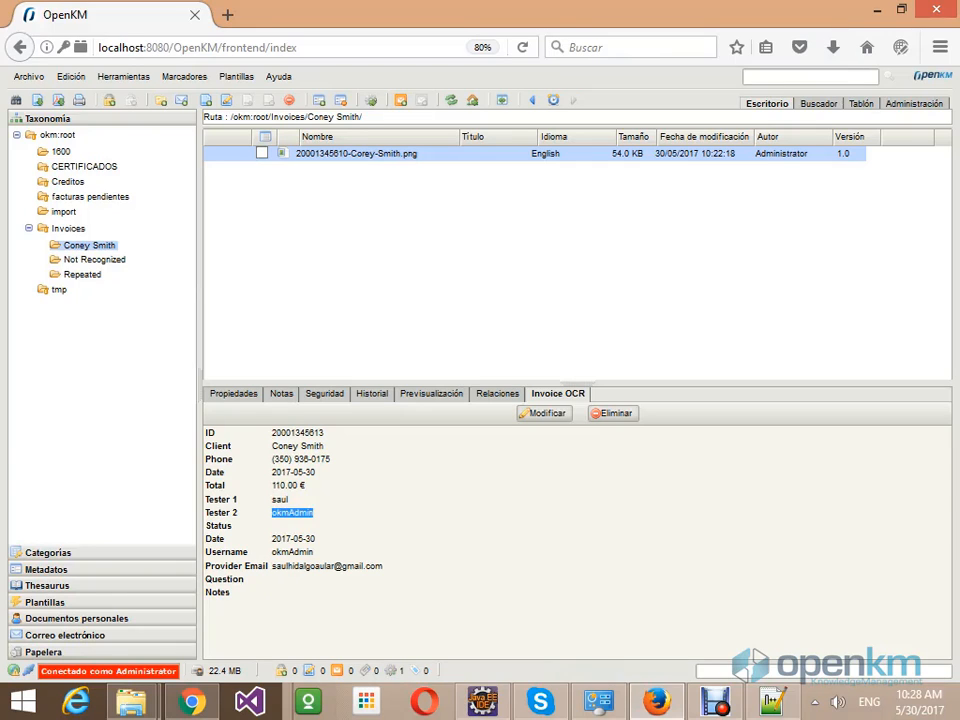
pyautogui.click(292, 512)
pyautogui.doubleClick(292, 512)
pyautogui.moveTo(276, 538); pyautogui.dragTo(315, 538)
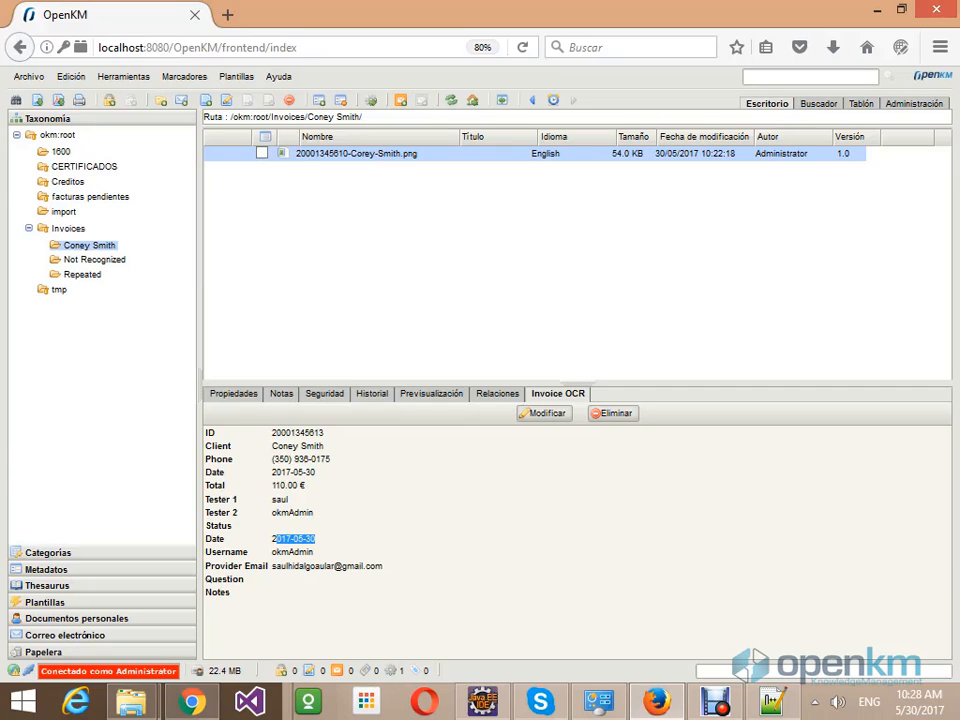